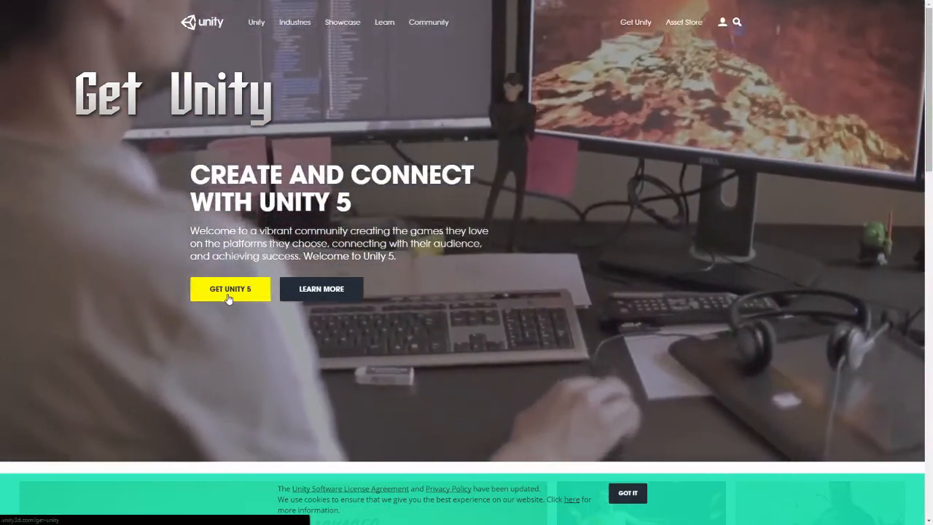
Step: Open the Get Unity page and review the Personal and Professional edition comparison for Unity 5
click(228, 291)
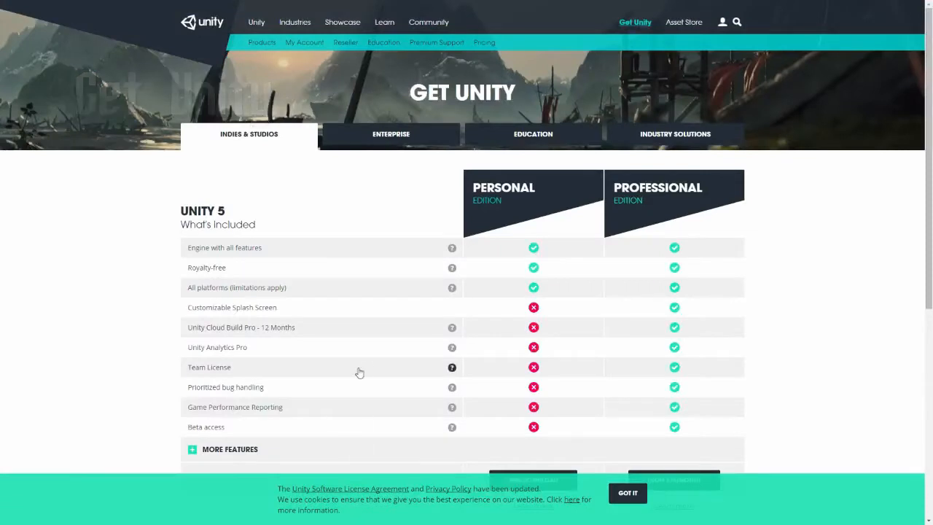
scroll(364, 370, down, 1)
scroll(704, 326, up, 1)
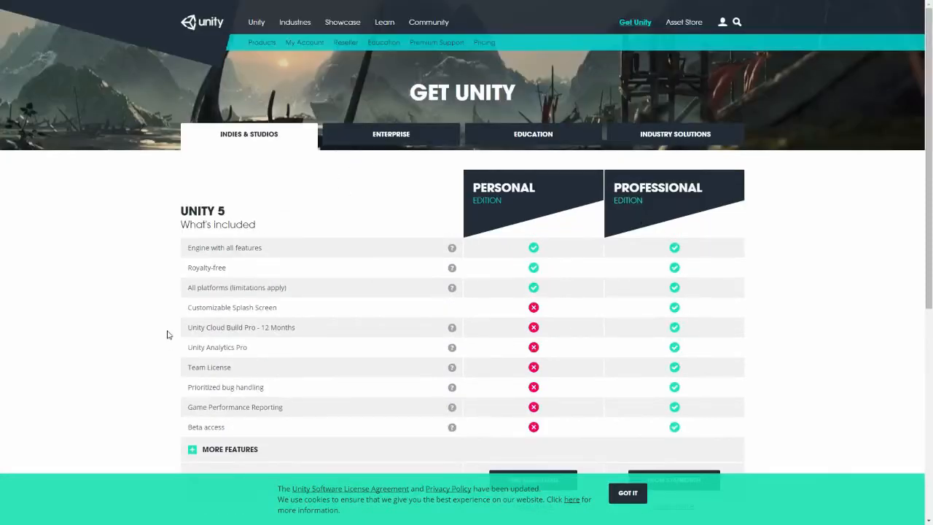
scroll(698, 218, down, 2)
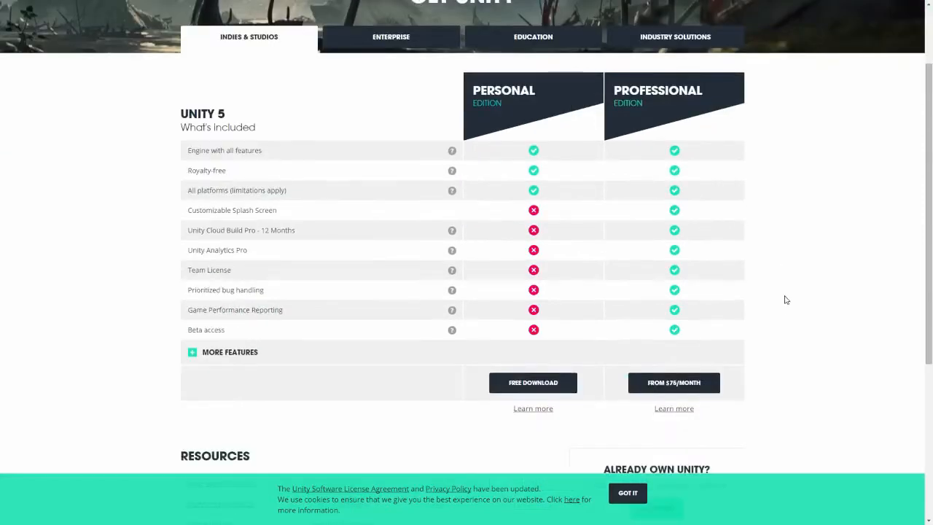
scroll(786, 309, down, 3)
scroll(785, 308, up, 5)
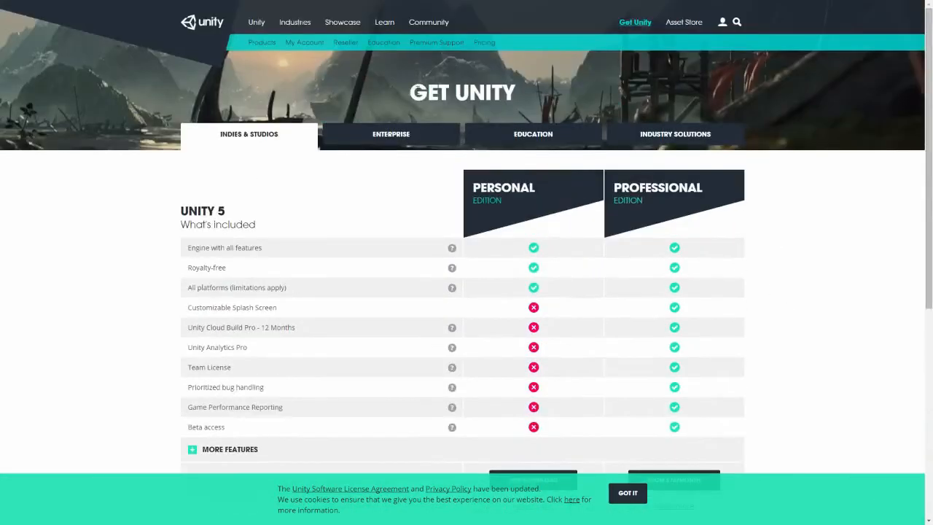
scroll(611, 323, down, 3)
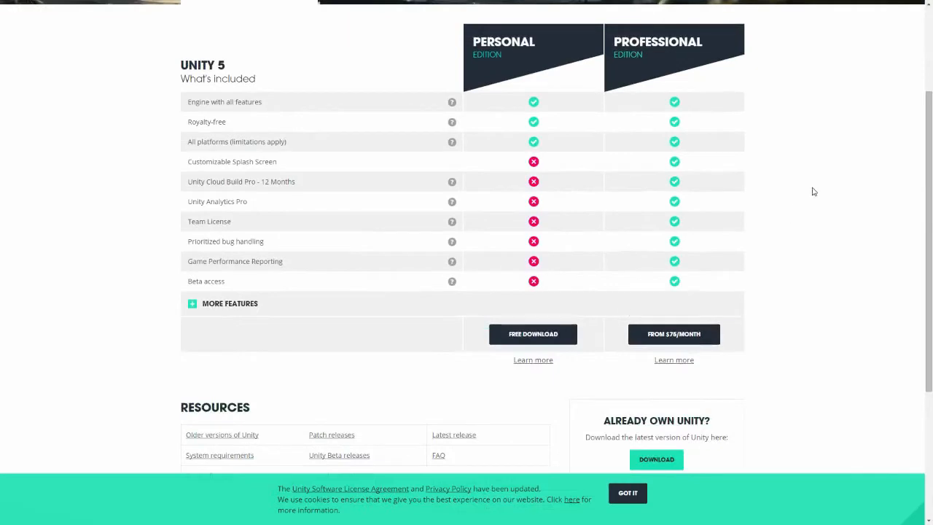
scroll(802, 191, up, 2)
Step: Browse the Enterprise, Education and Industry Solutions tabs and return to the Indies & Studios comparison
drag(540, 143, 450, 142)
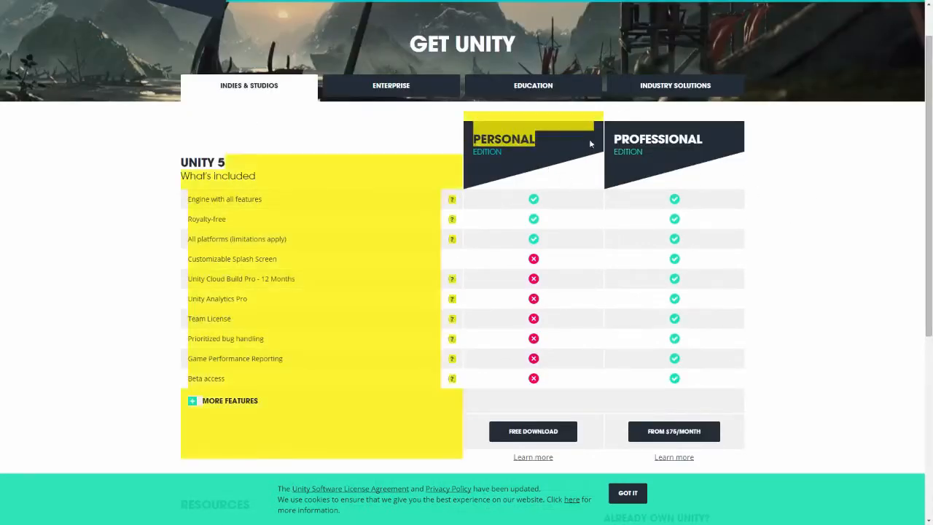
drag(614, 139, 705, 138)
click(375, 92)
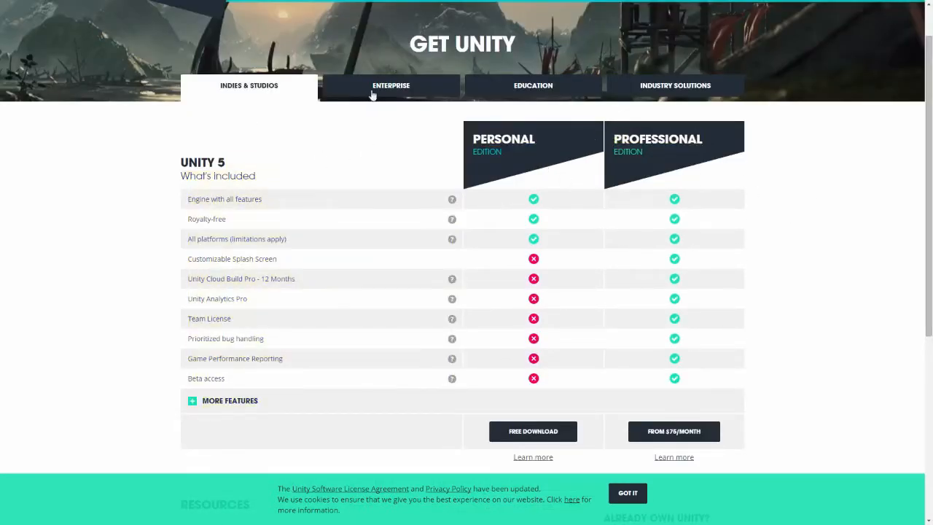
click(554, 85)
click(667, 85)
click(241, 93)
drag(617, 138, 703, 139)
drag(262, 198, 205, 199)
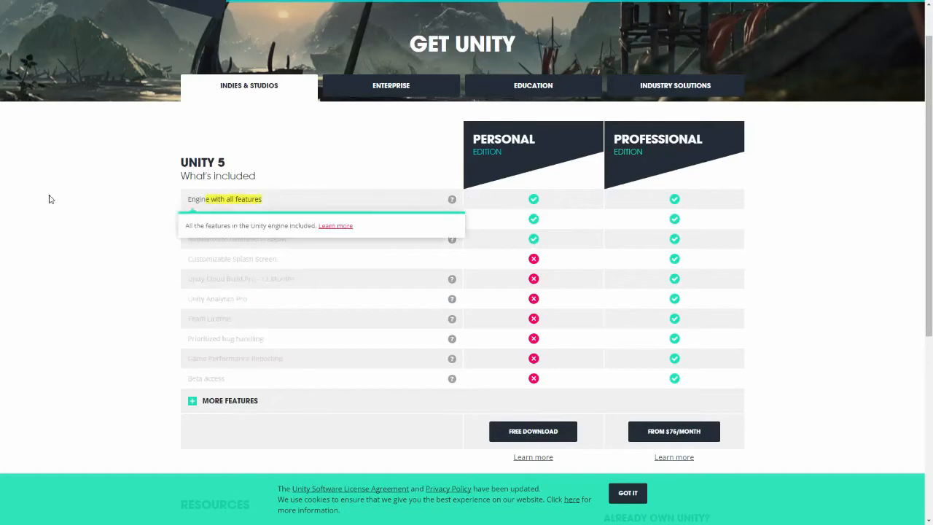
click(331, 175)
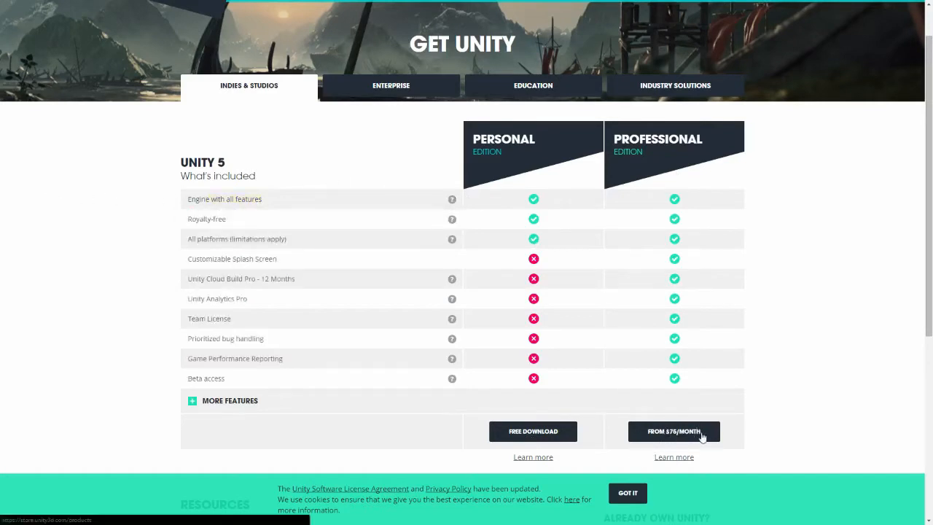
click(380, 91)
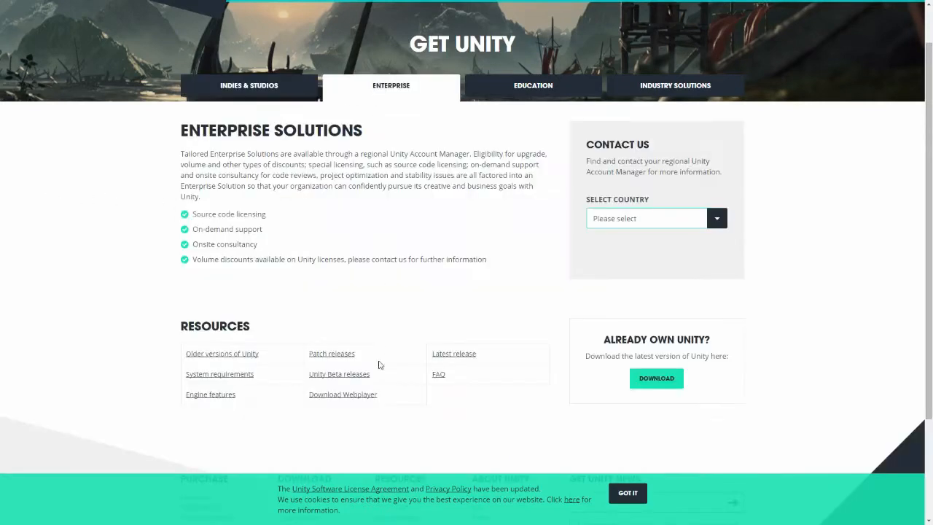
click(238, 89)
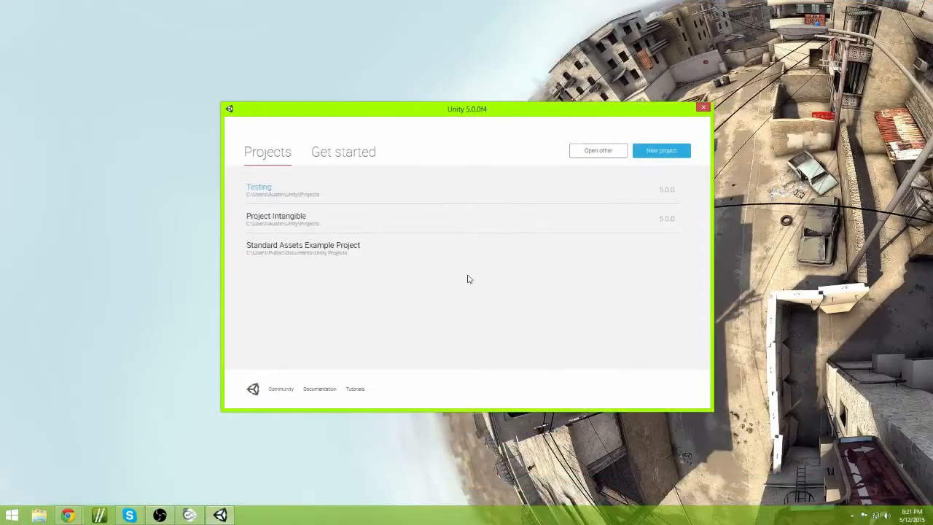
Step: Start a new project in the Unity launcher and name it Flip Channel Tutorial Project
mouse_move(245, 118)
mouse_down()
mouse_move(252, 90)
mouse_move(231, 117)
mouse_up()
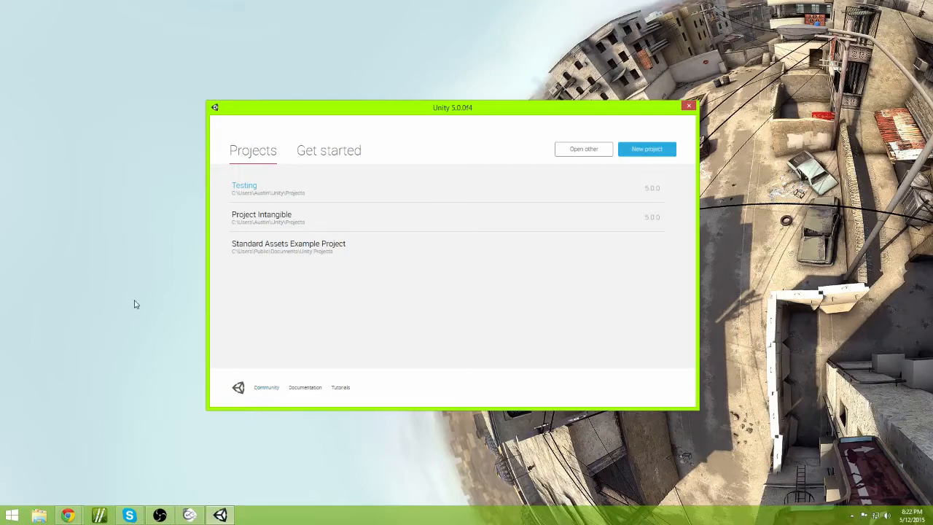
click(296, 393)
click(651, 148)
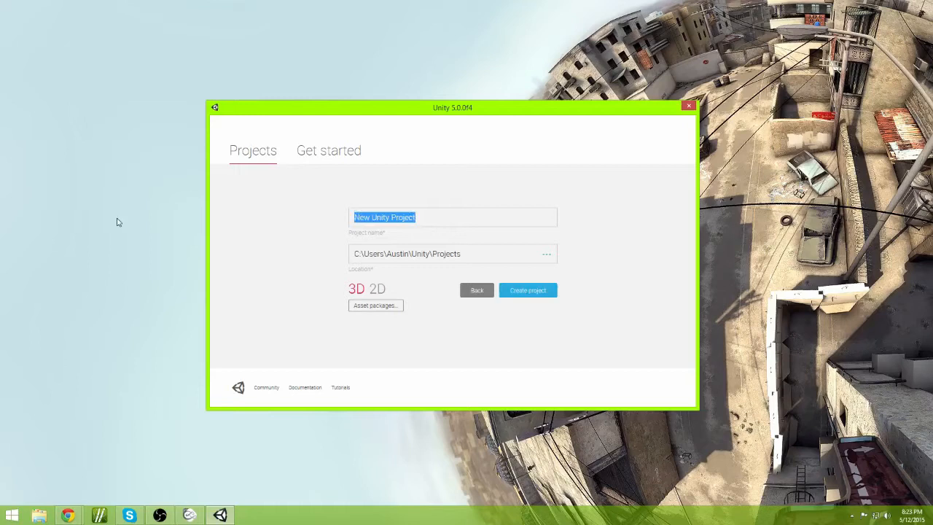
text(Flip Cha)
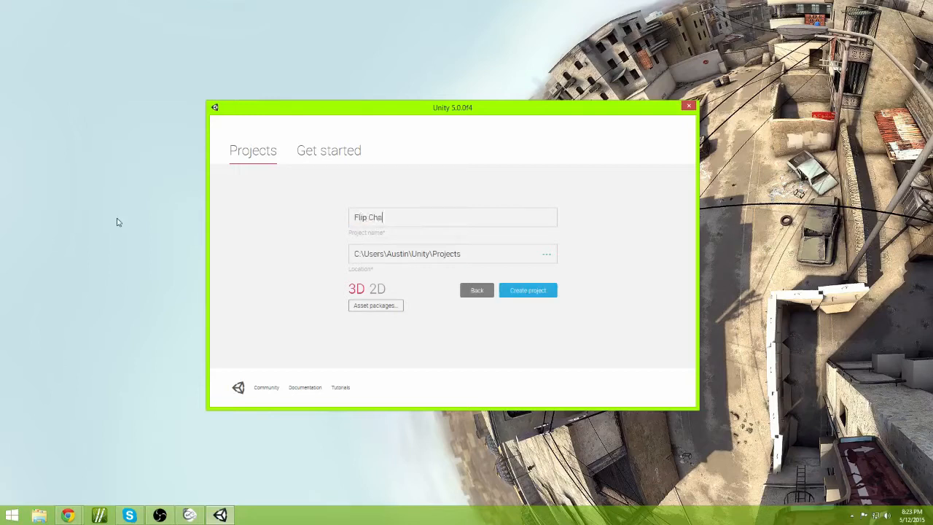
text(nnel Tutoiral Project)
drag(424, 218, 411, 219)
text(orial Project)
Step: Examine the project's save location path
drag(463, 251, 354, 251)
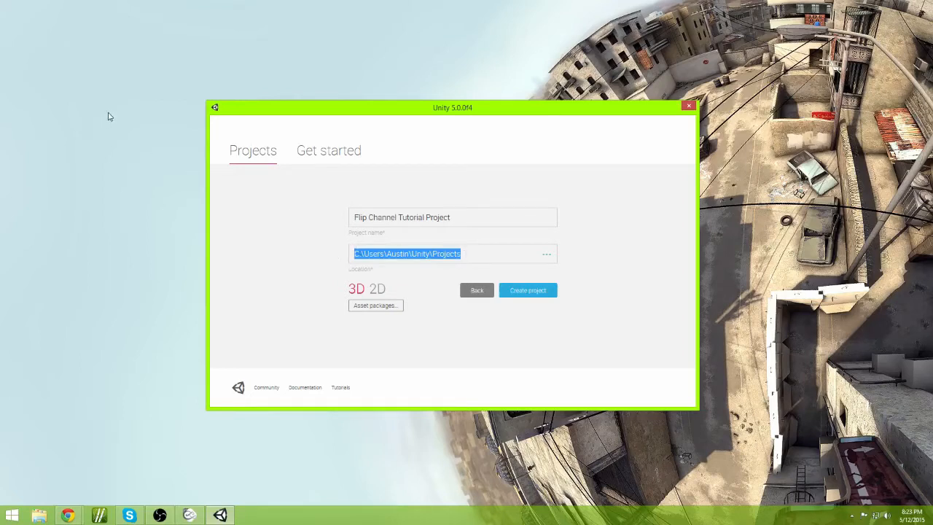
click(97, 66)
click(449, 122)
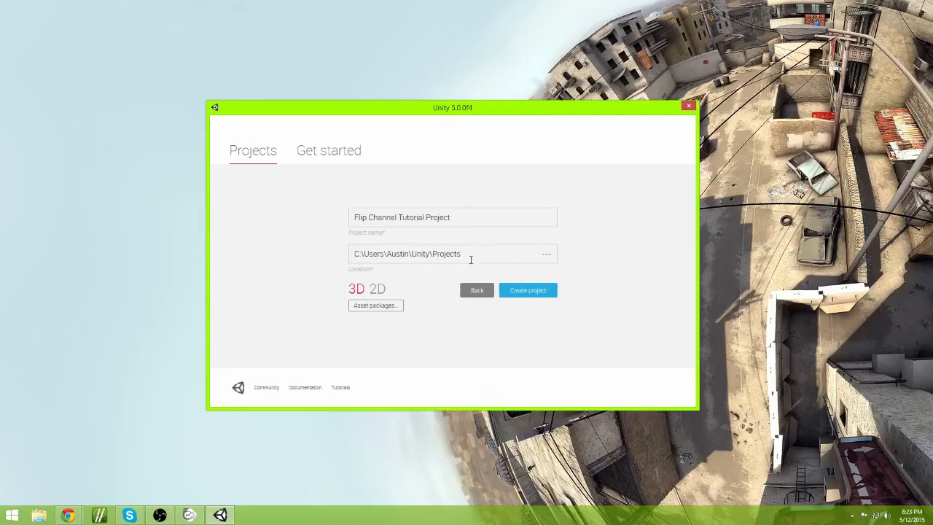
drag(399, 252, 377, 253)
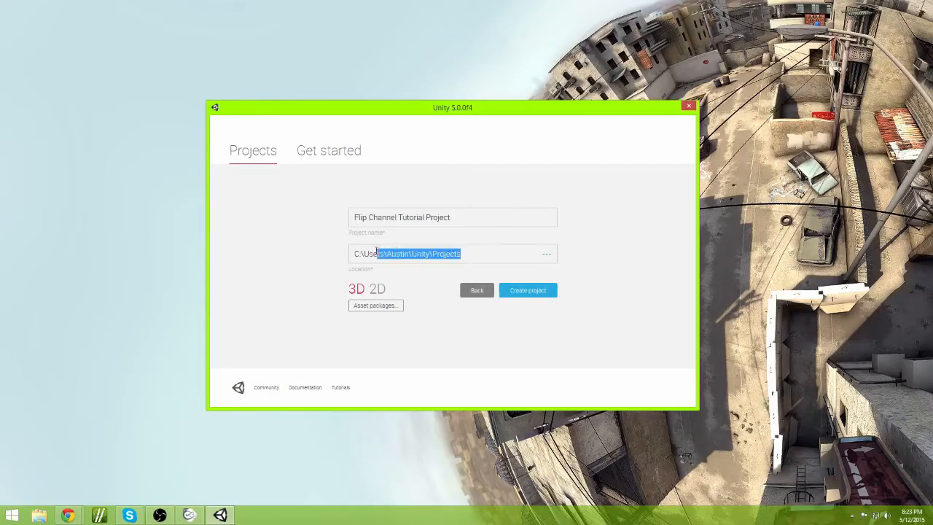
click(353, 253)
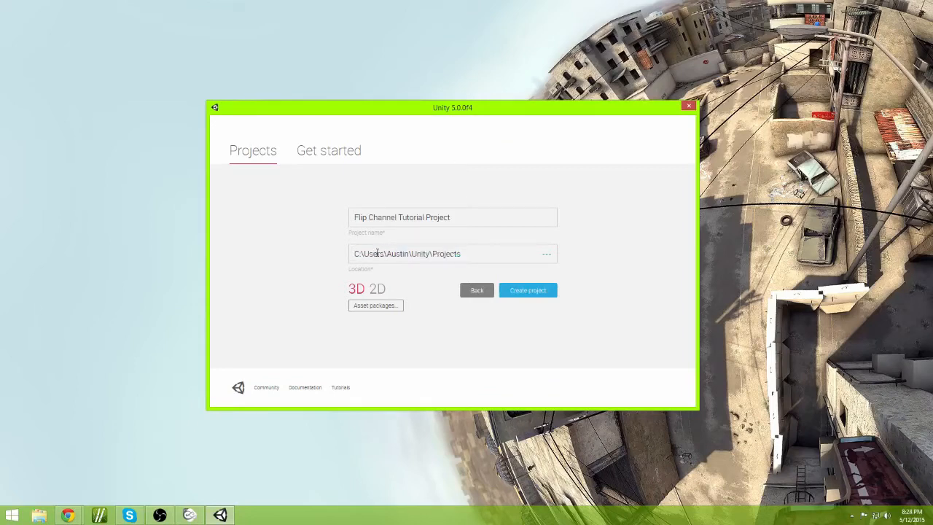
double_click(377, 253)
click(388, 253)
double_click(391, 253)
double_click(413, 253)
click(430, 254)
drag(431, 253, 464, 253)
click(477, 328)
Step: Switch to the Mischief drawing app and view the 2D and 3D axis diagrams
click(523, 290)
click(194, 516)
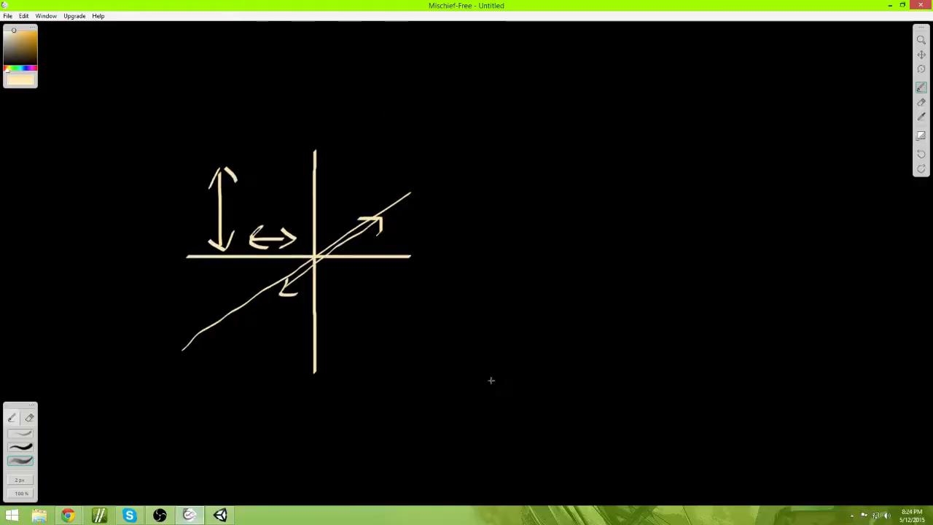
middle_drag(307, 378, 686, 377)
middle_drag(332, 377, 502, 374)
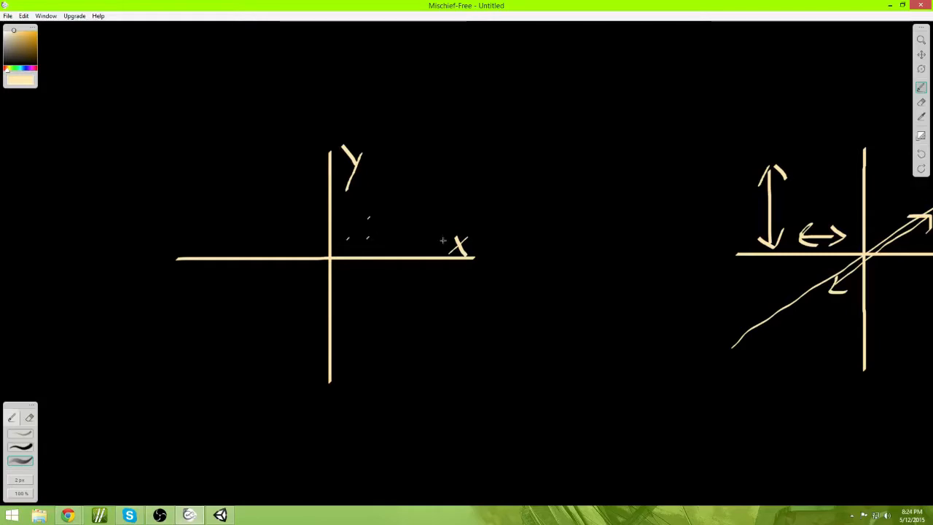
middle_drag(648, 255, 175, 254)
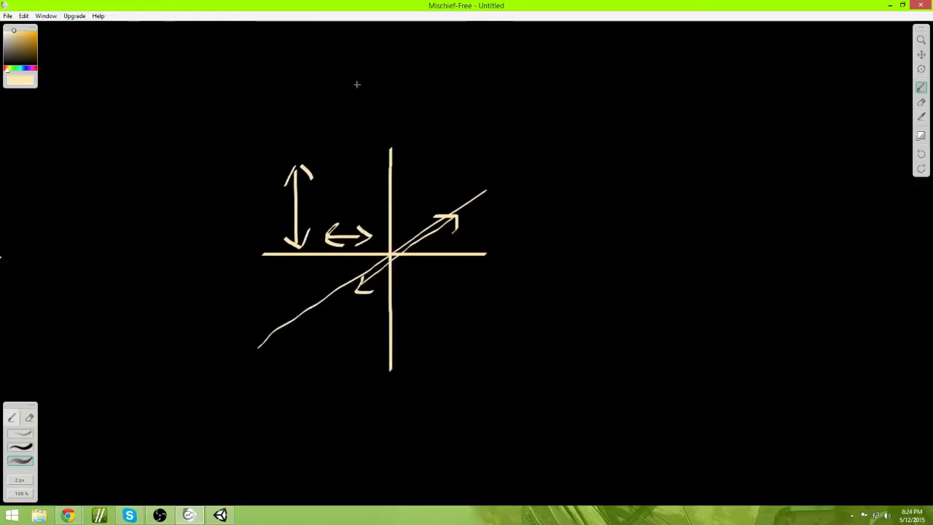
Step: Write the label 3D above the three-axis diagram
mouse_move(356, 73)
mouse_down()
mouse_move(379, 101)
mouse_move(369, 109)
mouse_up()
drag(416, 72, 413, 105)
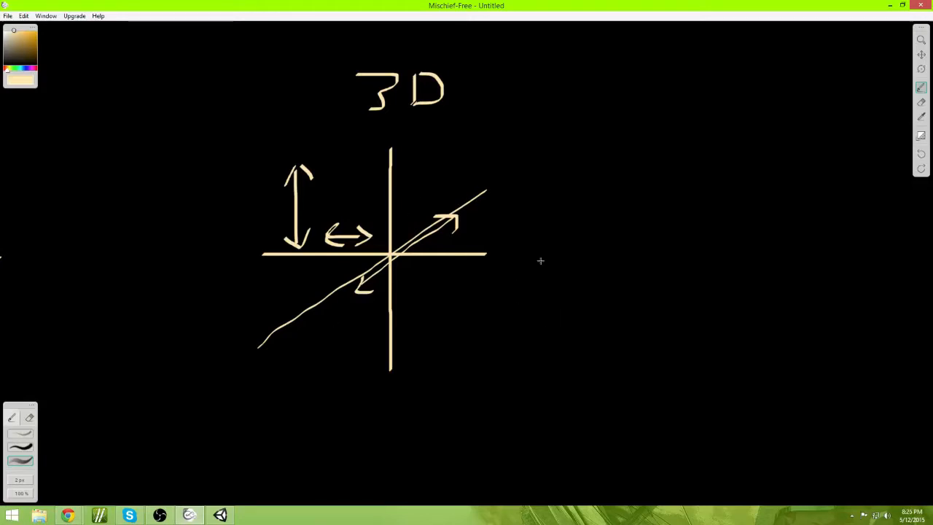
middle_drag(541, 261, 613, 200)
drag(562, 232, 561, 255)
key(ctrl+z)
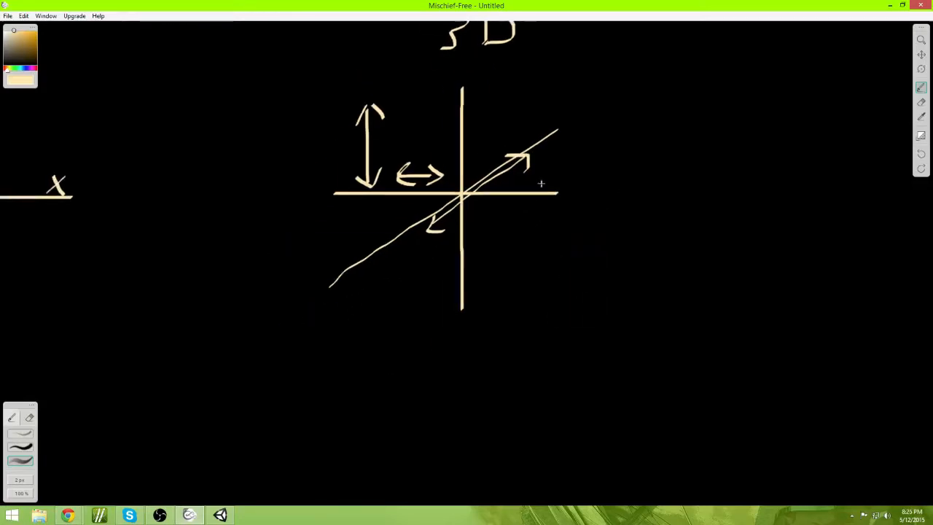
middle_drag(541, 183, 487, 268)
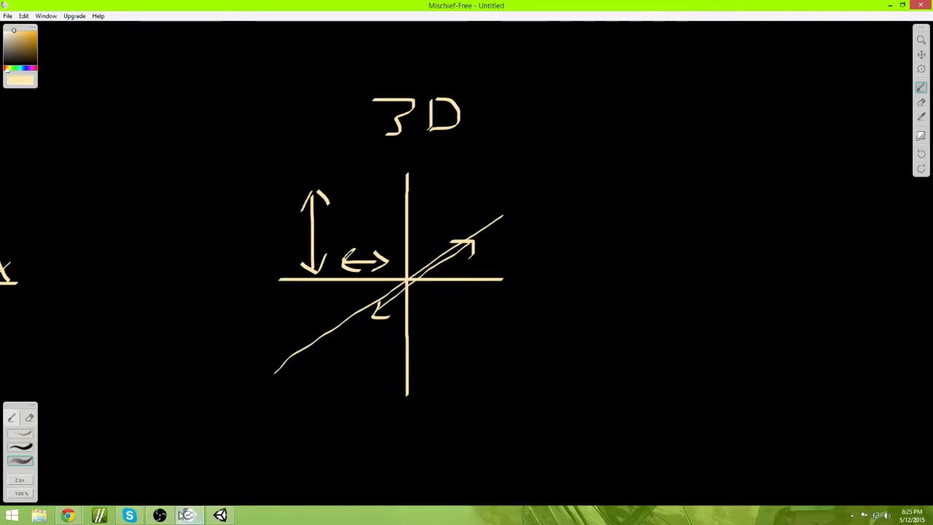
Step: Return to the Unity launcher and browse the available asset packages without selecting any
click(220, 515)
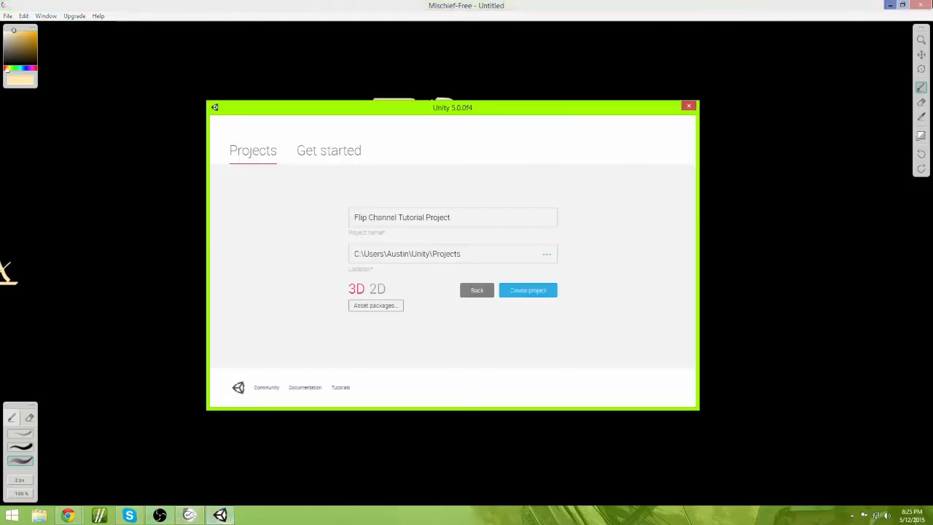
click(891, 5)
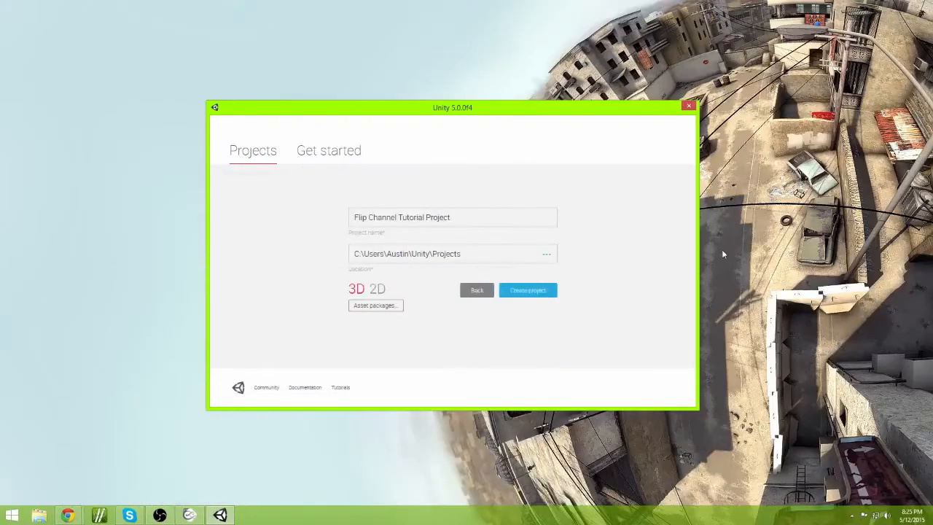
click(376, 310)
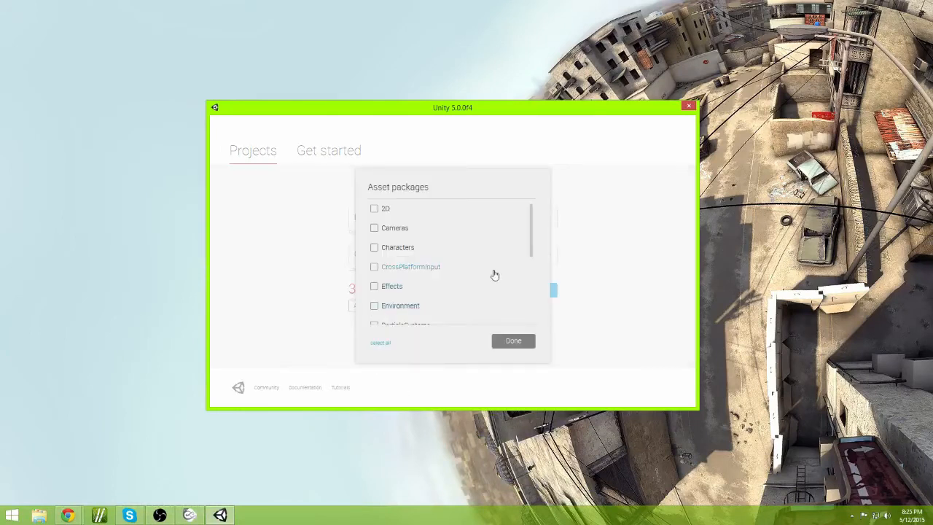
scroll(494, 274, down, 3)
scroll(494, 274, up, 3)
scroll(436, 304, down, 3)
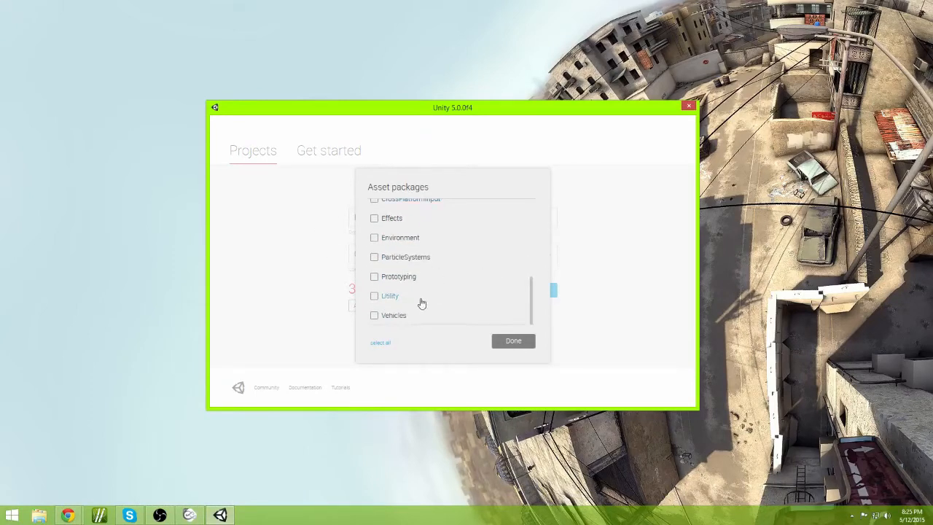
scroll(436, 291, up, 3)
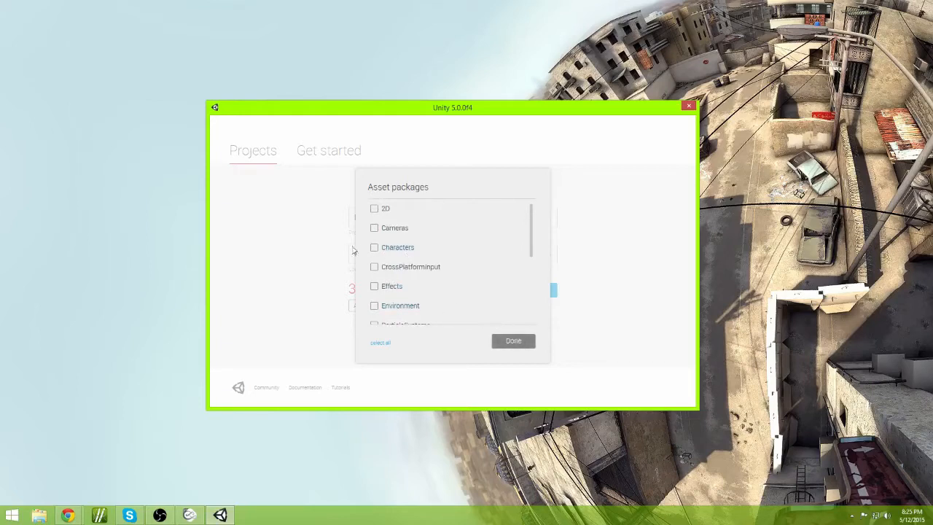
click(511, 341)
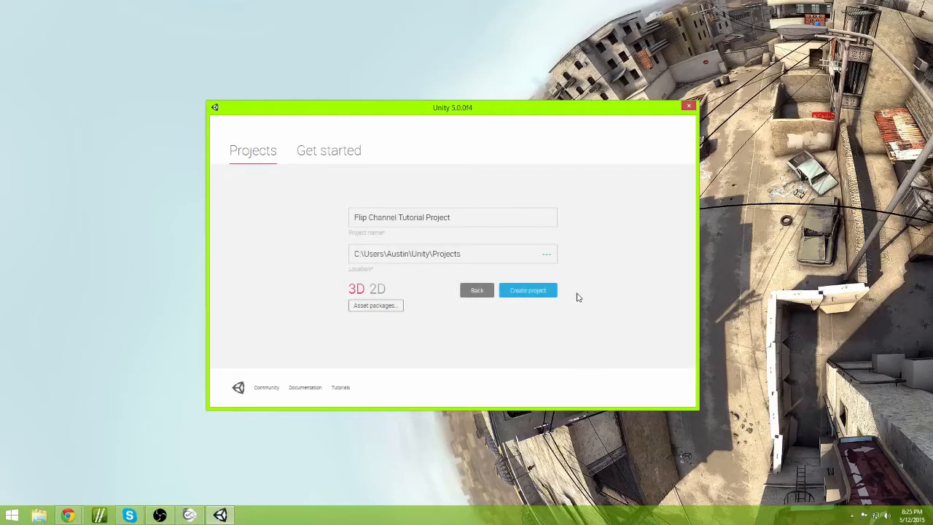
Step: Create the Flip Channel Tutorial Project as a 3D project
click(528, 291)
drag(468, 219, 377, 217)
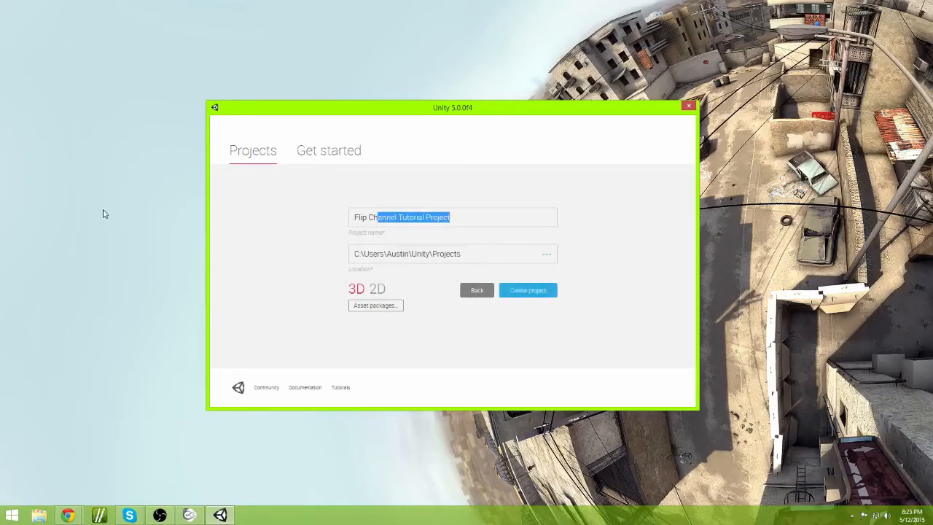
click(248, 218)
drag(475, 255, 391, 254)
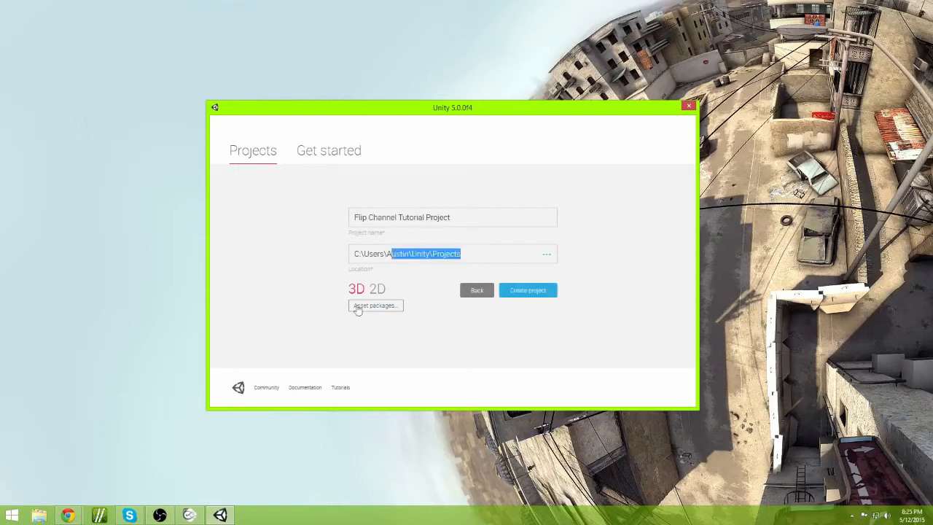
click(354, 296)
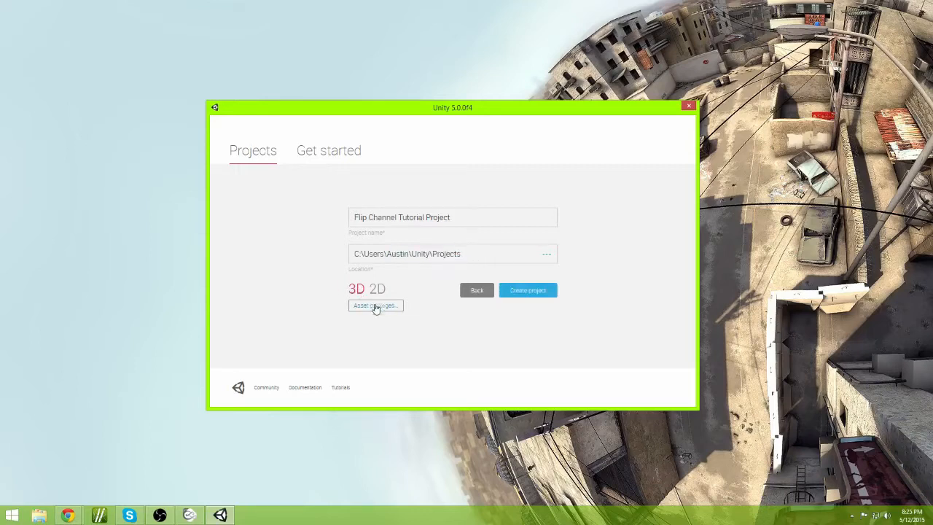
click(541, 293)
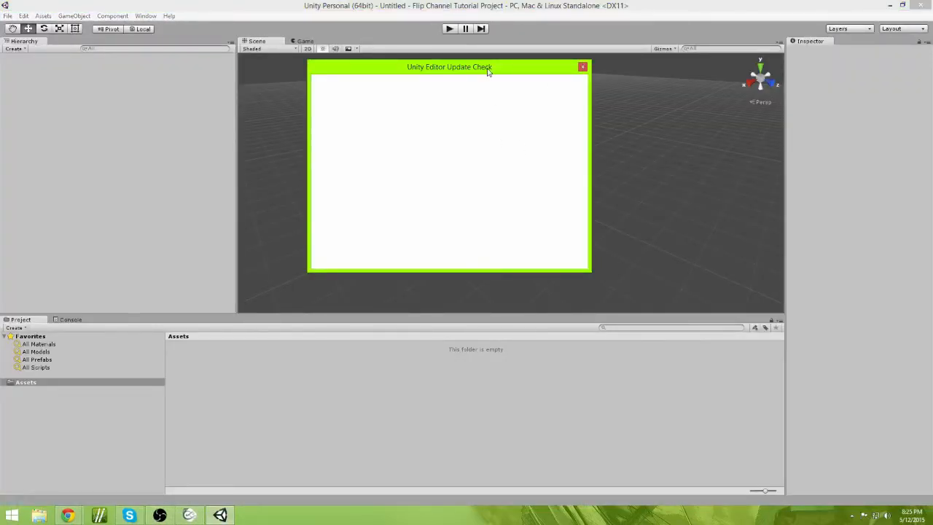
Step: Close the Unity Editor Update Check dialog and narrow the Hierarchy panel to widen the Scene view
drag(487, 70, 513, 95)
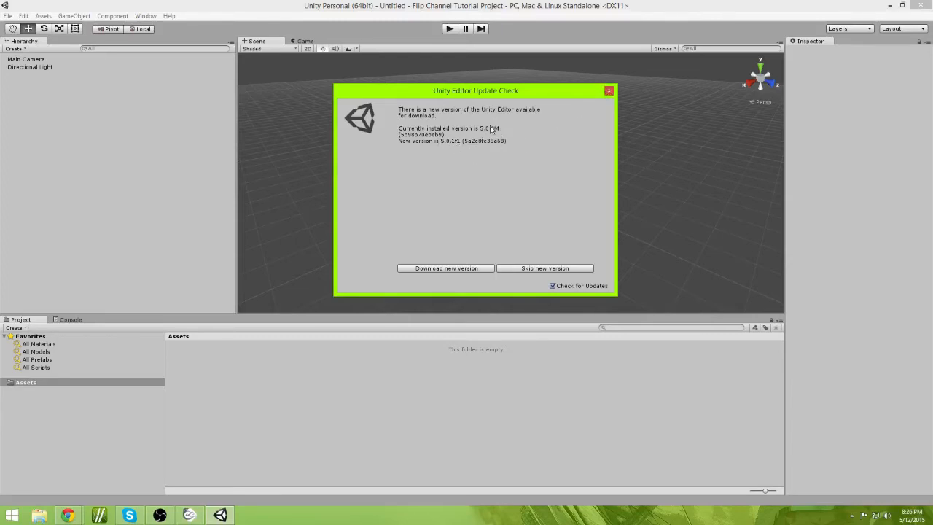
click(609, 92)
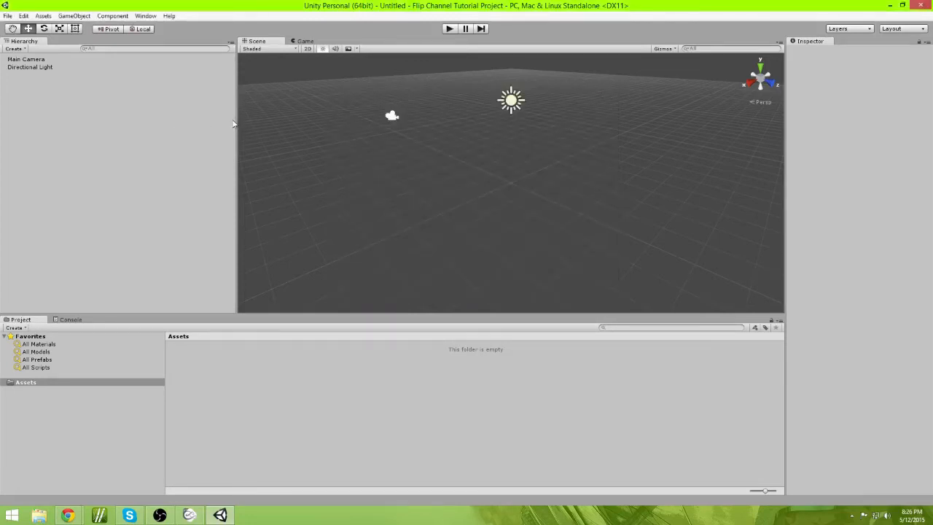
drag(234, 124, 187, 125)
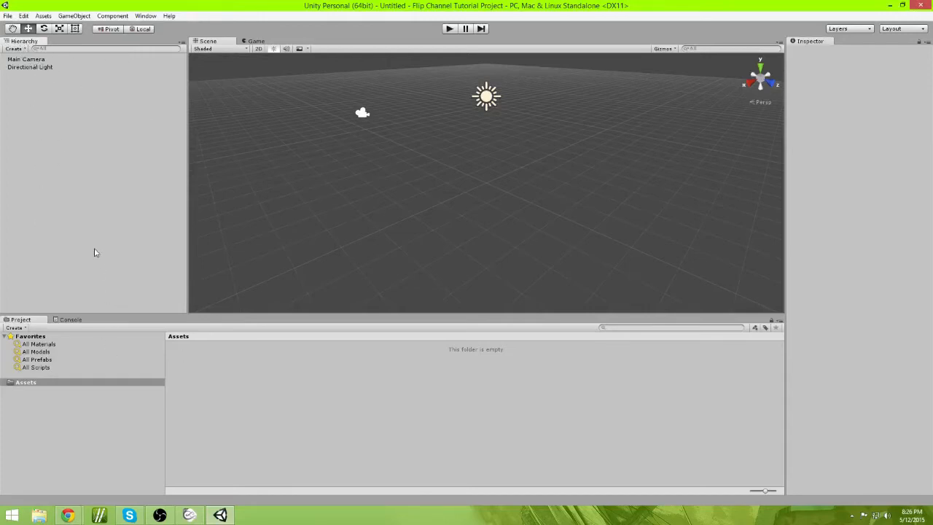
Step: Inspect the Main Camera and the Directional Light in the scene
click(28, 60)
alt+drag(419, 238, 536, 127)
alt+drag(383, 166, 503, 191)
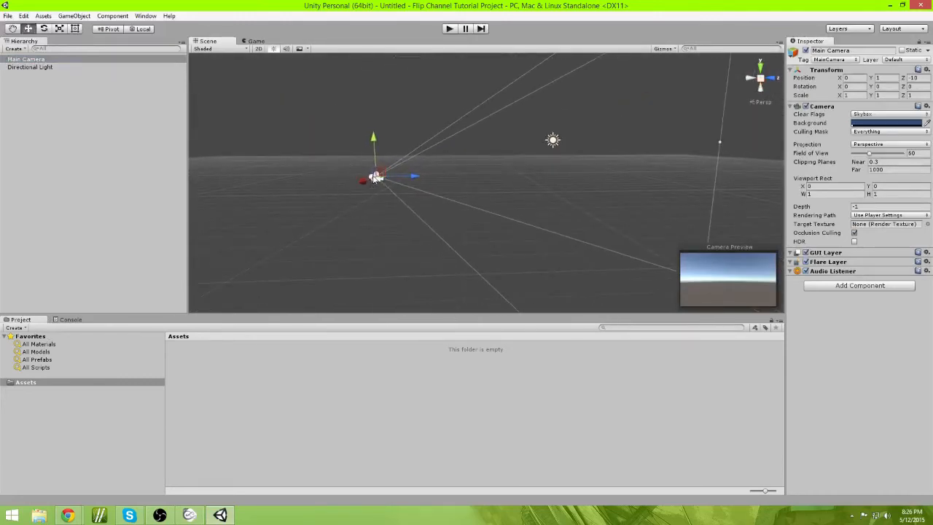
click(62, 69)
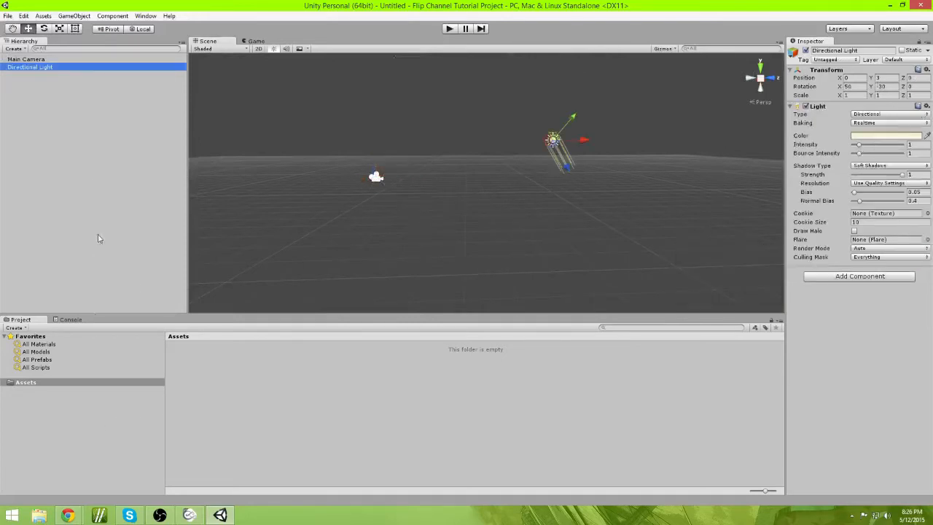
click(105, 443)
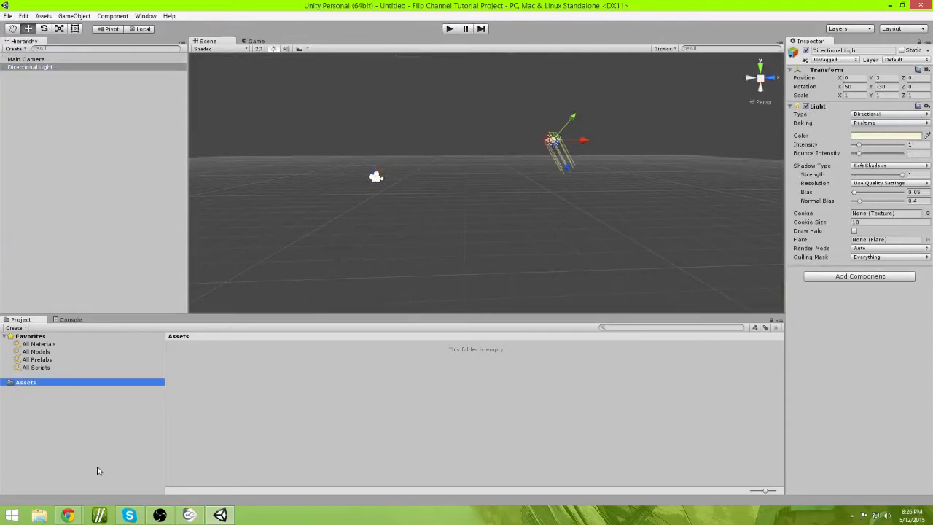
Step: Create a new folder named Things in the project's Assets
click(71, 321)
click(38, 321)
right_click(307, 374)
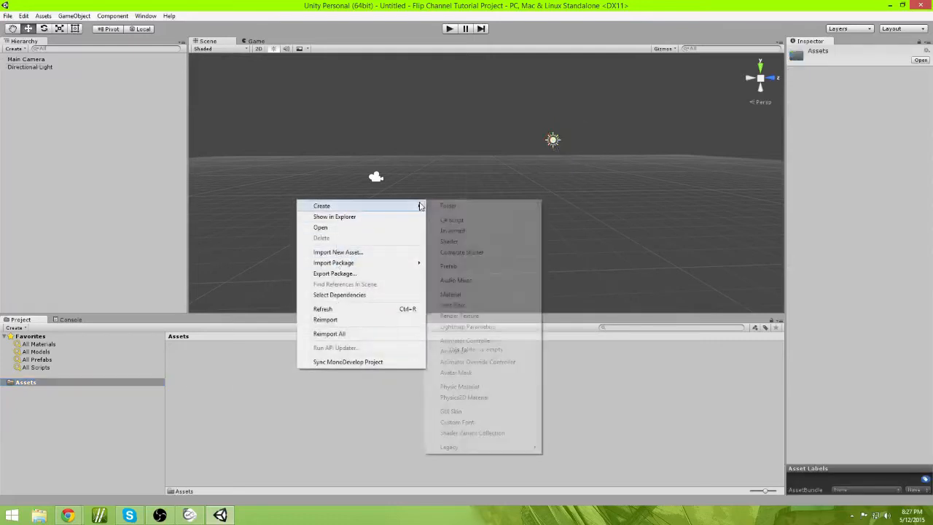
click(440, 206)
text(Things)
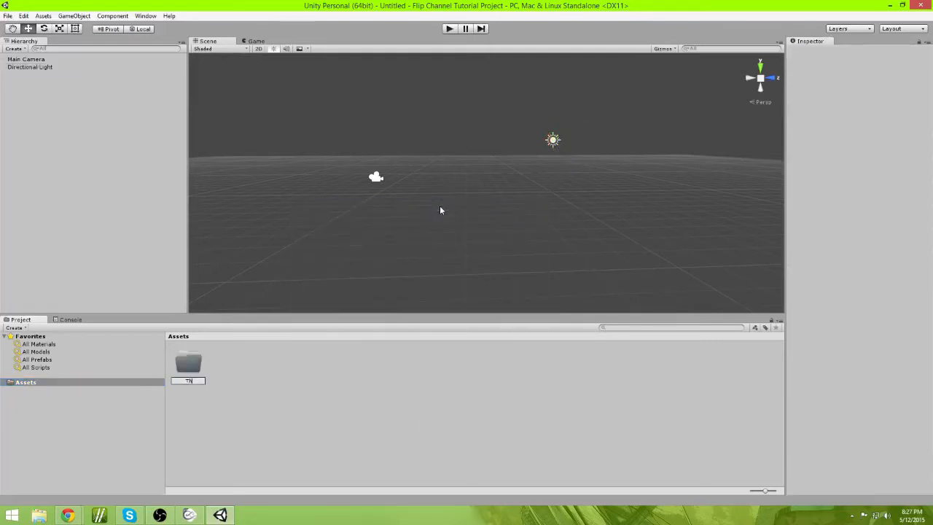
key(Return)
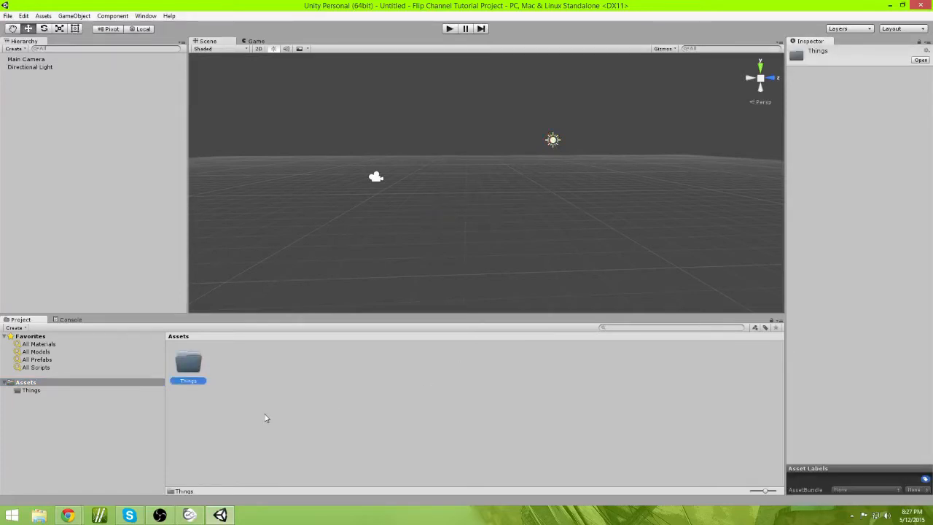
Step: Browse the Things folder, the Assets root and the All Scripts favorite in the Project panel
double_click(196, 369)
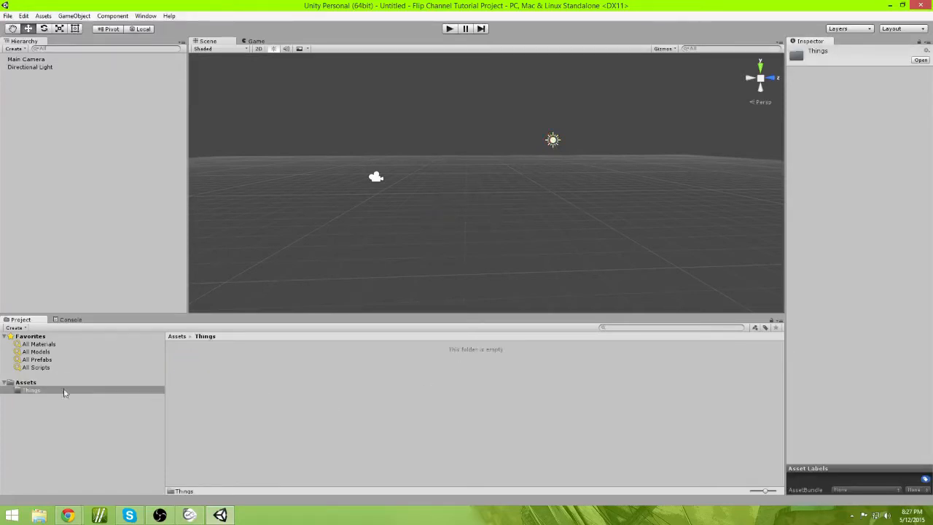
click(37, 384)
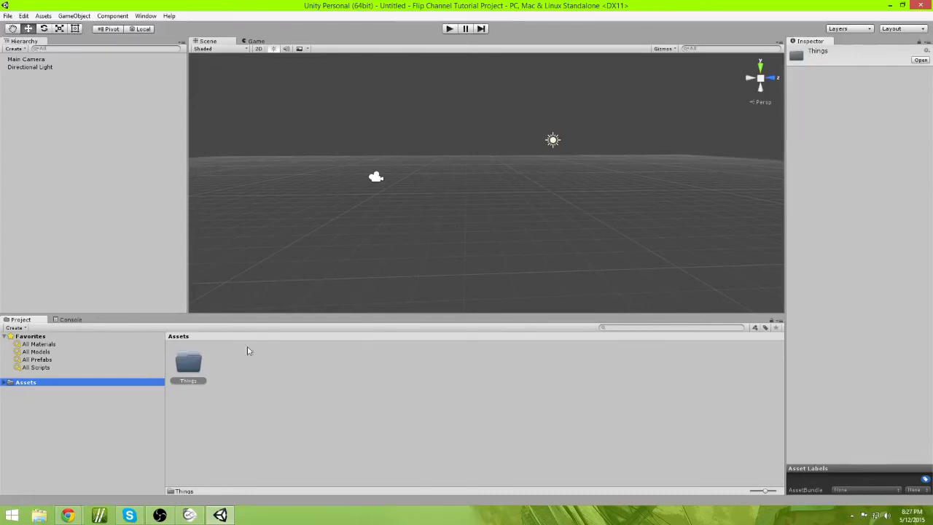
click(224, 365)
click(36, 367)
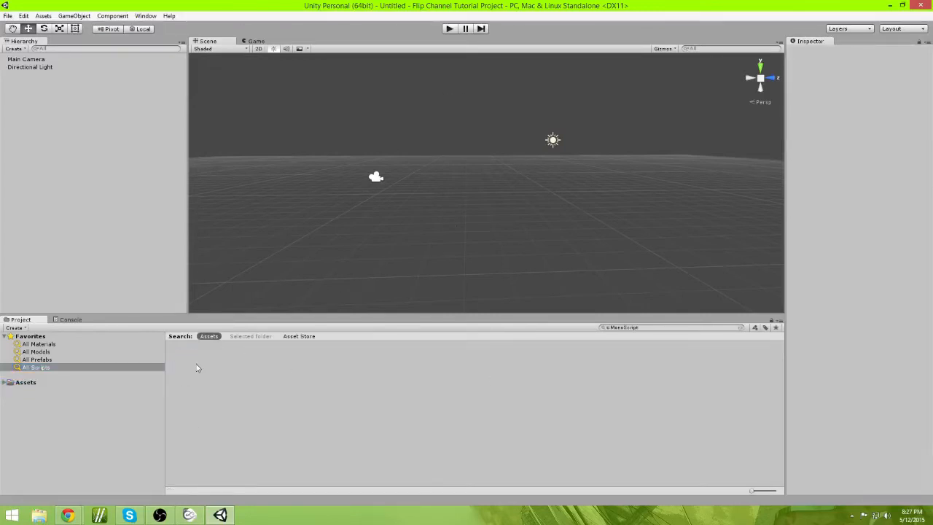
click(71, 381)
right_drag(454, 185, 460, 207)
key(w)
key(s)
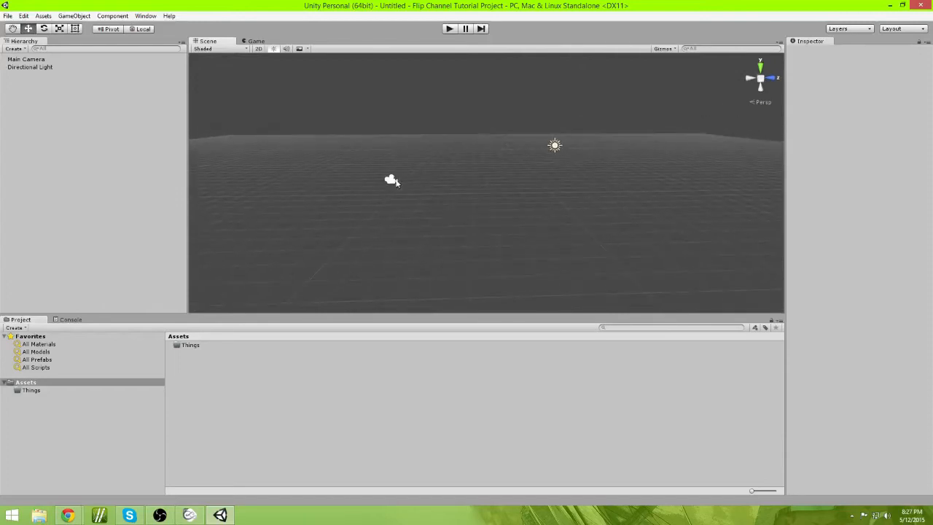
Step: Select the camera and the light in the Scene view and orbit around them
click(394, 182)
click(546, 171)
click(392, 180)
click(556, 147)
right_drag(556, 146, 511, 204)
middle_drag(512, 203, 392, 258)
middle_drag(437, 166, 565, 153)
right_drag(645, 221, 627, 286)
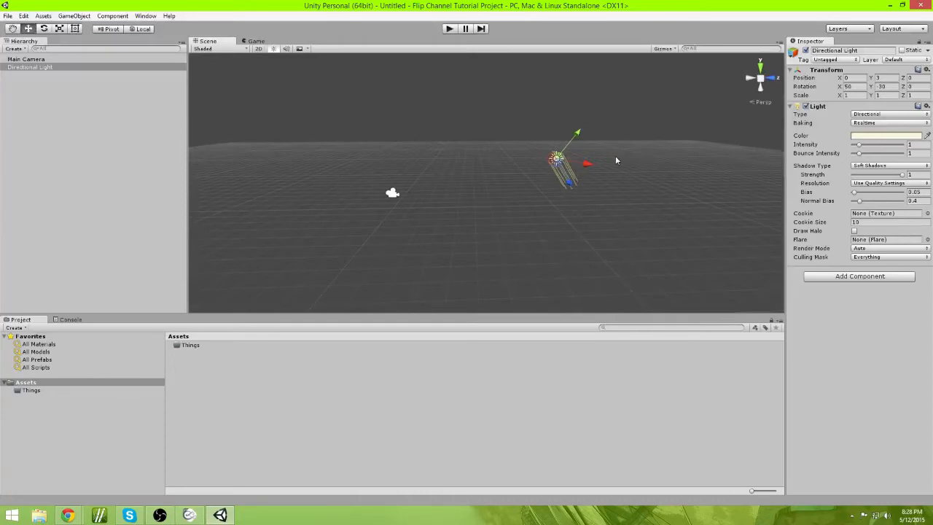
Step: Fly around the scene with the movement keys and mouse to explore the view navigation
key(w)
right_drag(625, 198, 620, 200)
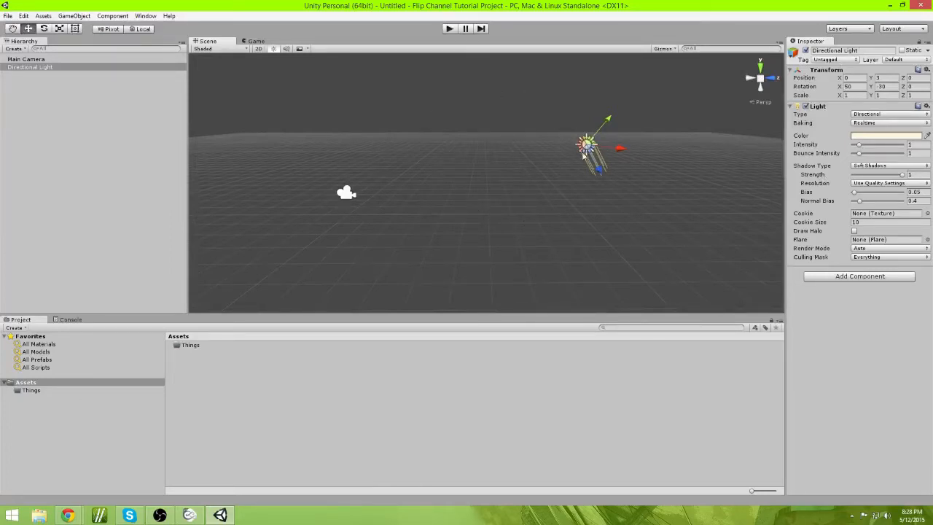
right_drag(610, 180, 551, 150)
key(w)
key(s)
key(d)
right_drag(530, 229, 459, 207)
right_drag(430, 177, 557, 214)
key(s)
key(a)
right_drag(457, 135, 358, 117)
right_drag(498, 183, 625, 214)
key(a)
key(d)
key(w)
key(d)
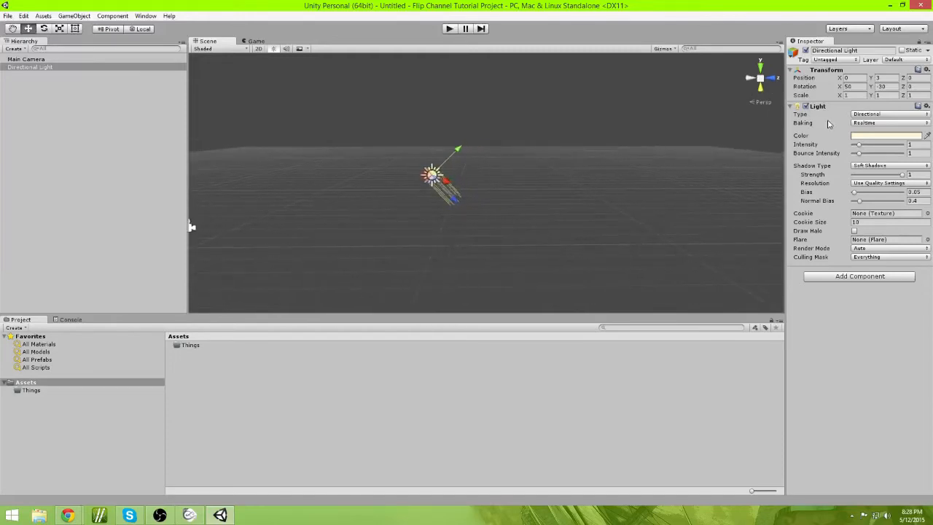
Step: Open the Directional Light's Type options without changing them
click(874, 124)
click(874, 115)
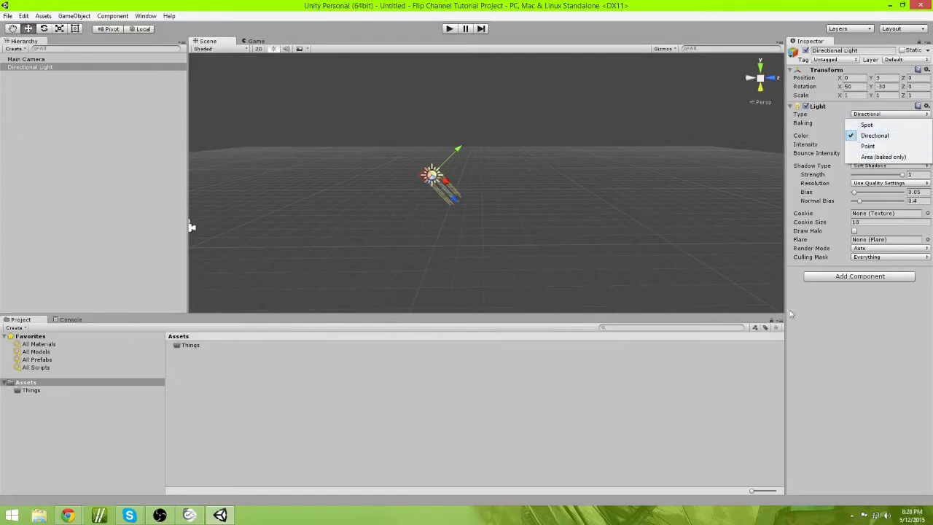
click(848, 290)
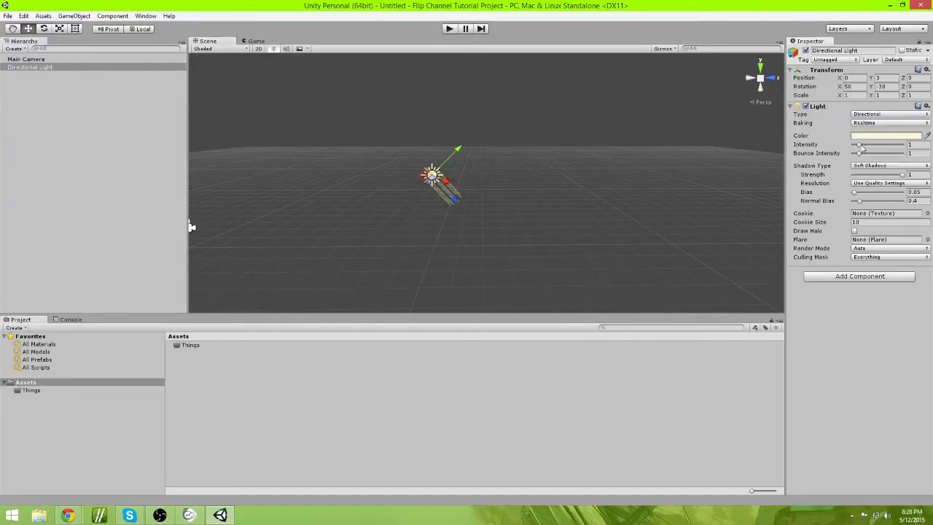
Step: Adjust the Directional Light's Intensity slider and set it back to 1
drag(862, 147, 860, 148)
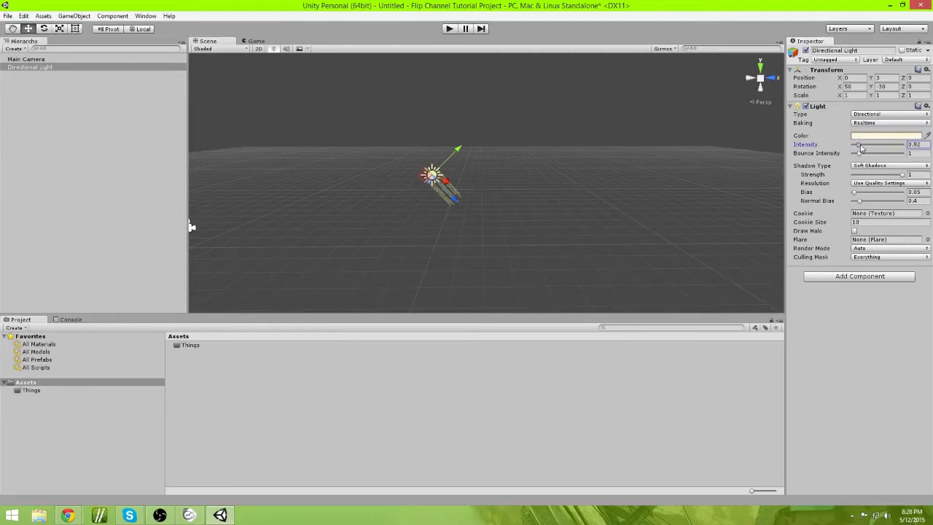
text(1)
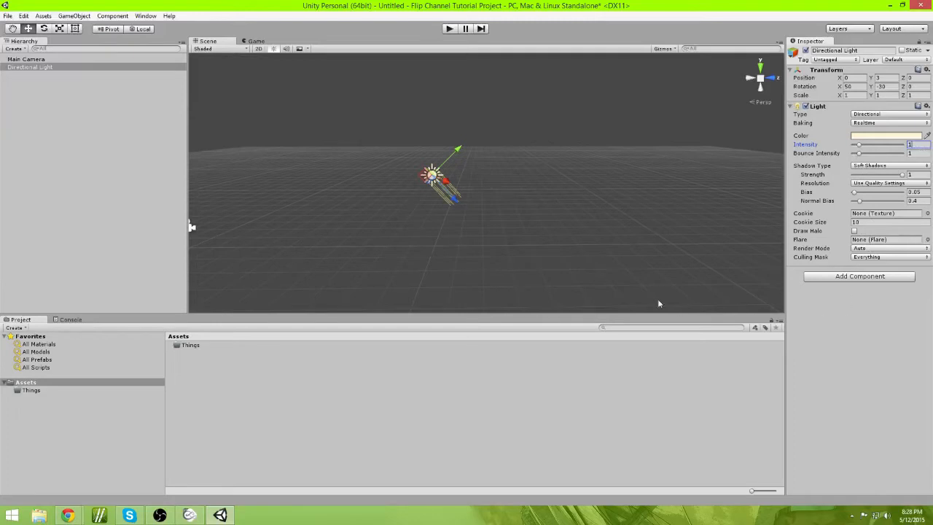
right_drag(659, 304, 607, 252)
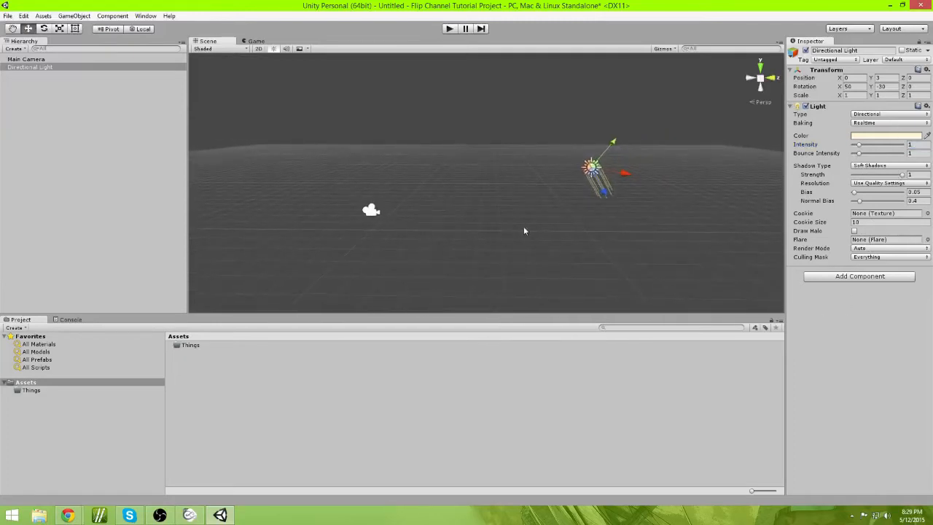
mouse_move(524, 231)
right_down()
mouse_move(533, 233)
mouse_move(517, 229)
mouse_move(527, 231)
right_up()
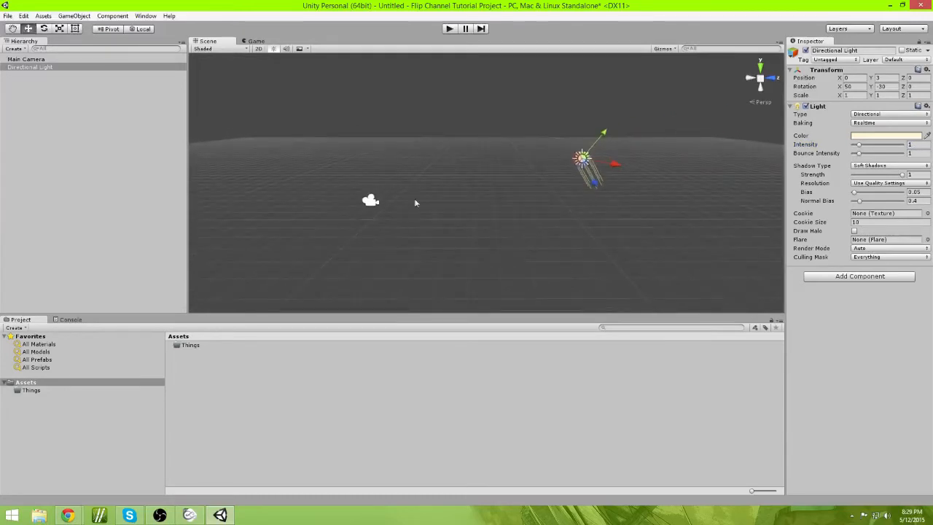
Step: Collapse and expand the Light and Camera components in the Inspector
click(371, 201)
right_drag(546, 202, 546, 203)
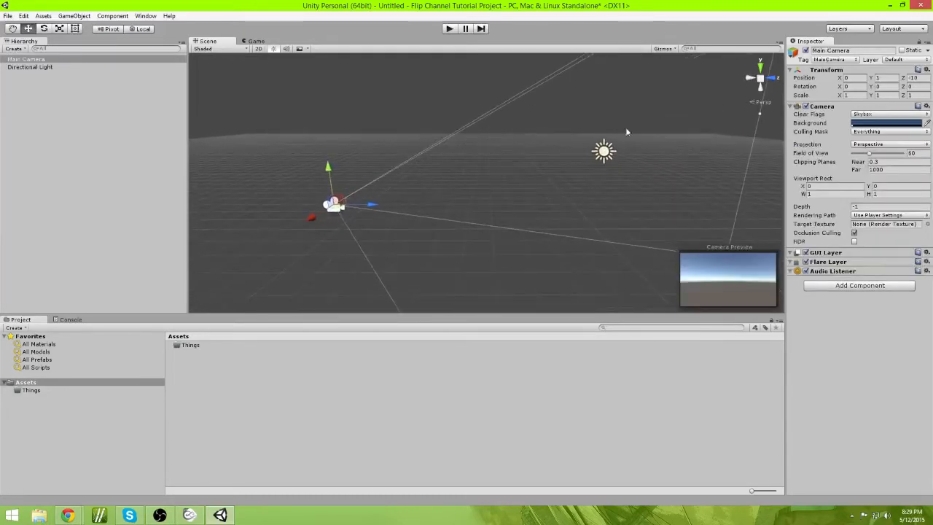
click(605, 151)
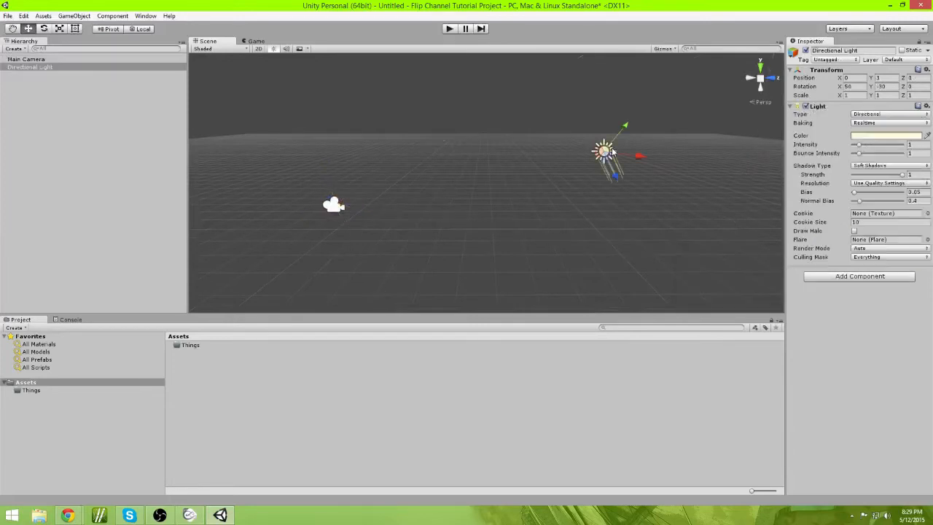
click(802, 109)
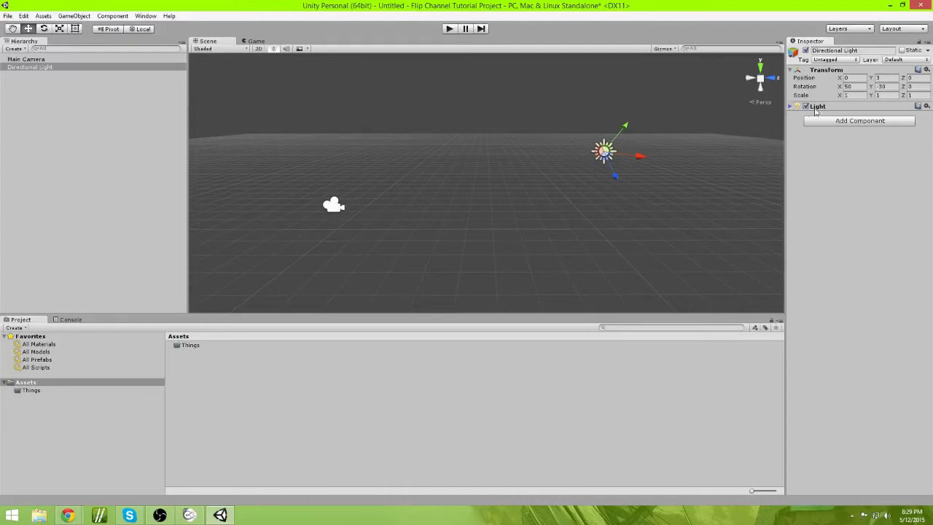
click(816, 109)
right_drag(452, 262, 428, 227)
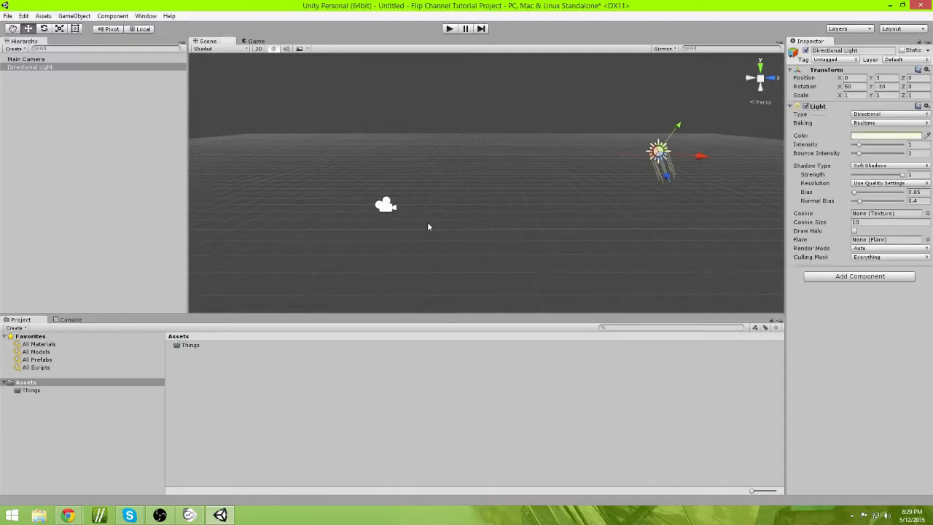
click(387, 206)
click(823, 107)
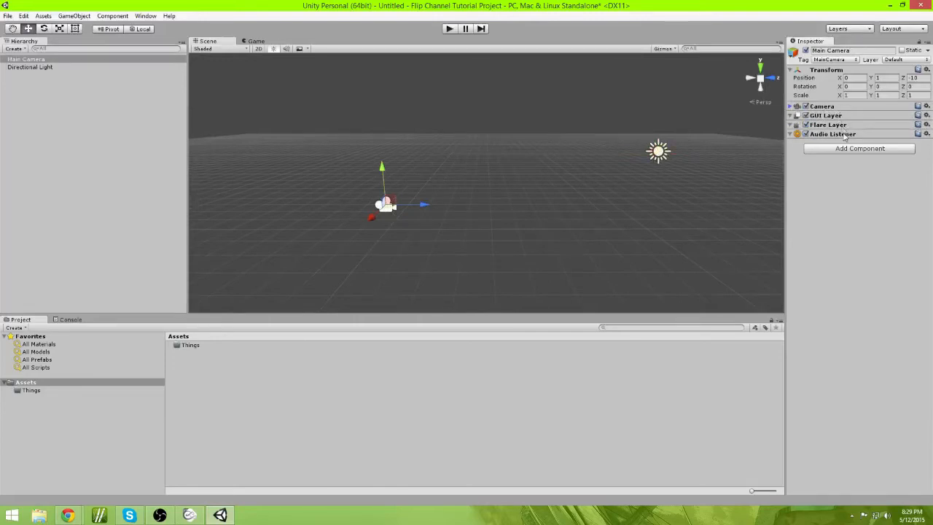
click(823, 107)
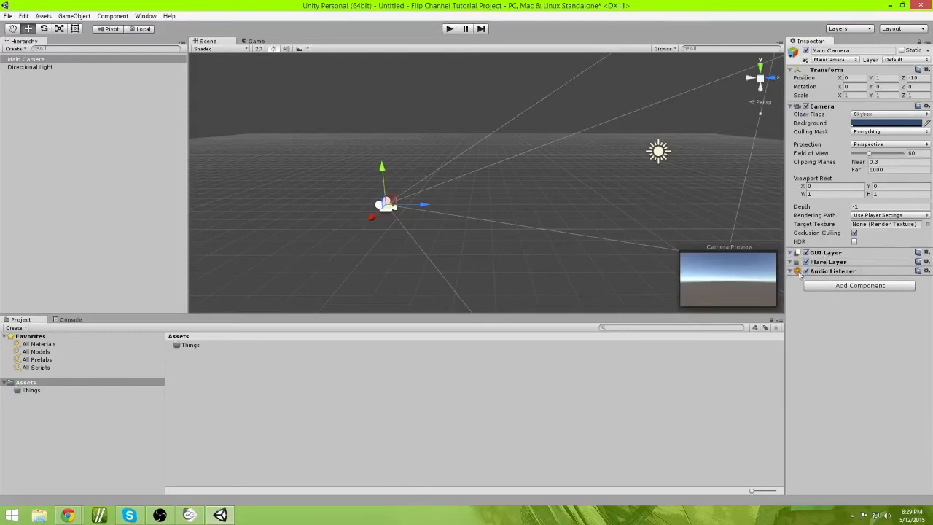
Step: Open the Main Camera's Culling Mask options without changing them
click(865, 131)
click(866, 349)
right_drag(435, 148, 539, 206)
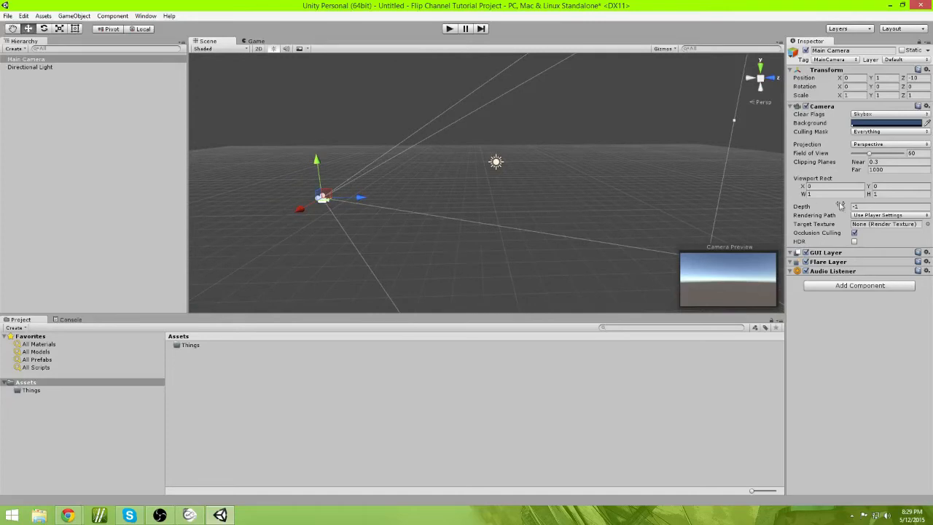
Step: Switch the camera's Projection between Orthographic and Perspective several times, finishing on Perspective
click(880, 144)
click(878, 156)
right_drag(487, 213, 769, 165)
click(872, 145)
click(883, 164)
right_click(877, 155)
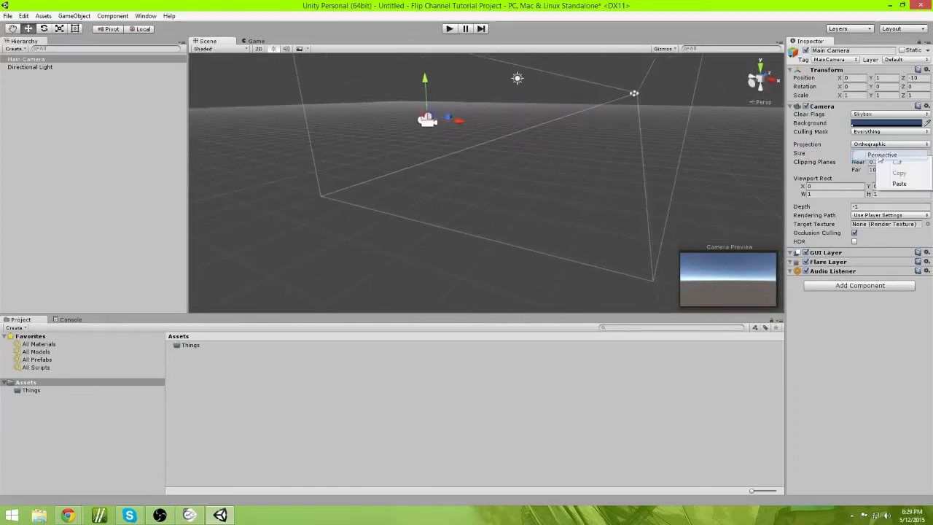
click(878, 144)
click(869, 156)
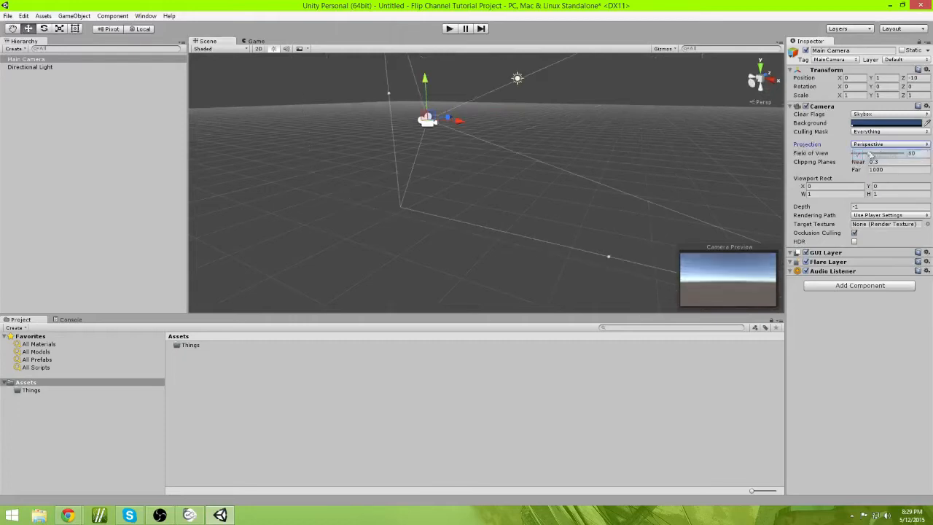
right_drag(656, 226, 780, 202)
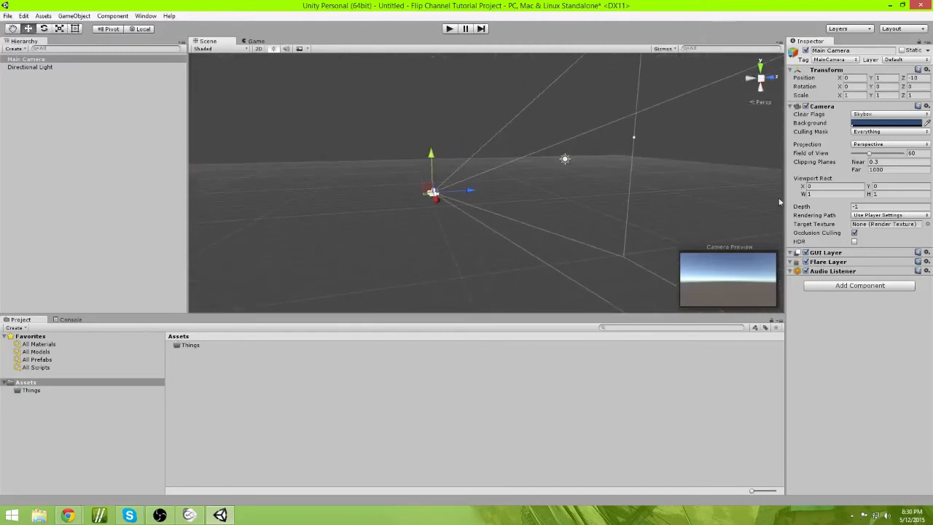
click(880, 145)
click(882, 161)
right_drag(525, 175, 654, 186)
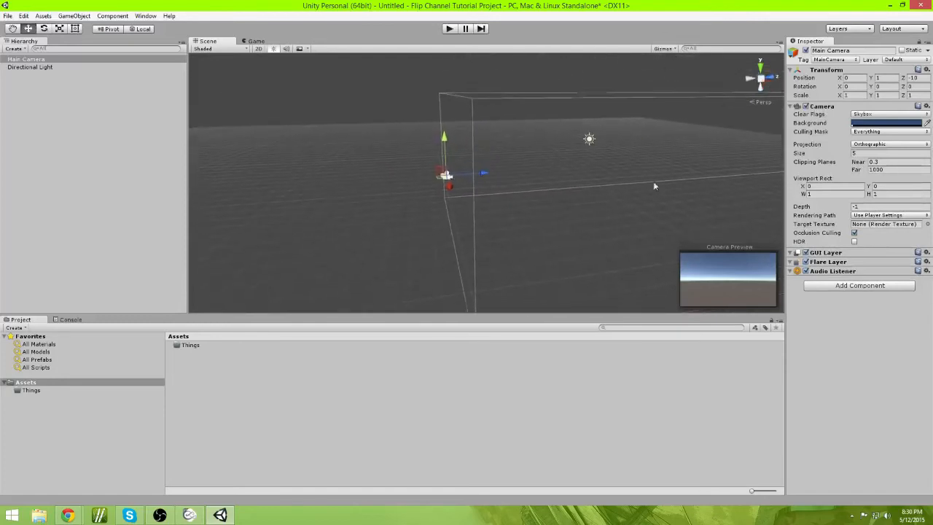
click(885, 145)
click(875, 152)
mouse_move(535, 139)
right_down()
mouse_move(549, 137)
mouse_move(500, 144)
mouse_move(520, 136)
right_up()
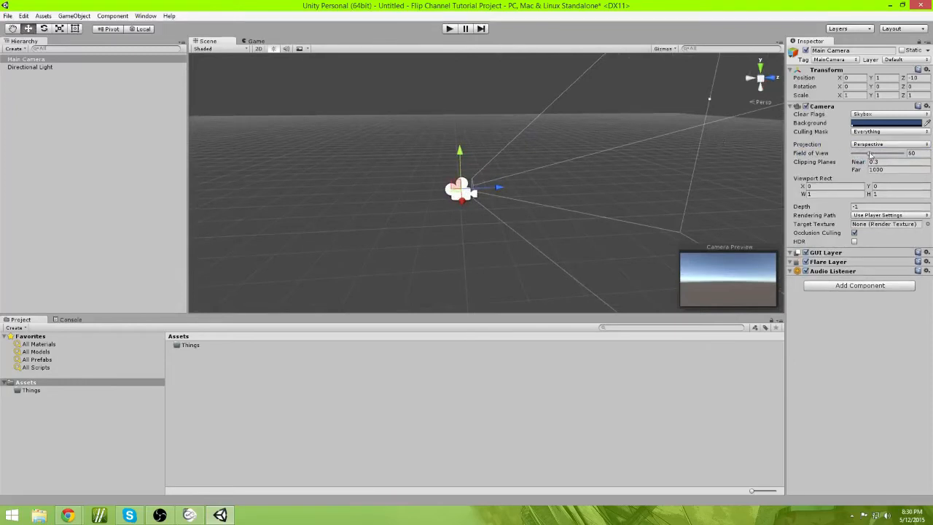
Step: Drag the camera's Field of View down to 1
drag(872, 155, 657, 151)
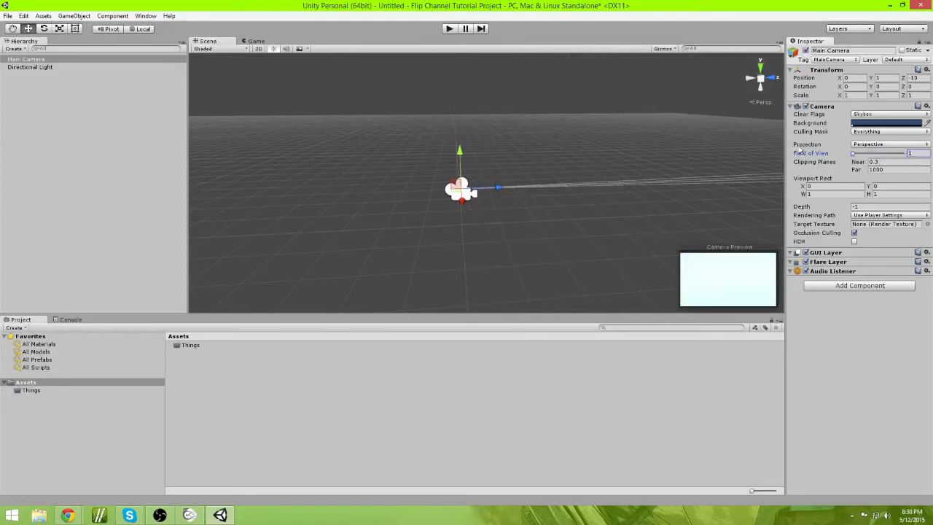
Step: Set the Main Camera's Field of View to 60
drag(798, 154, 910, 150)
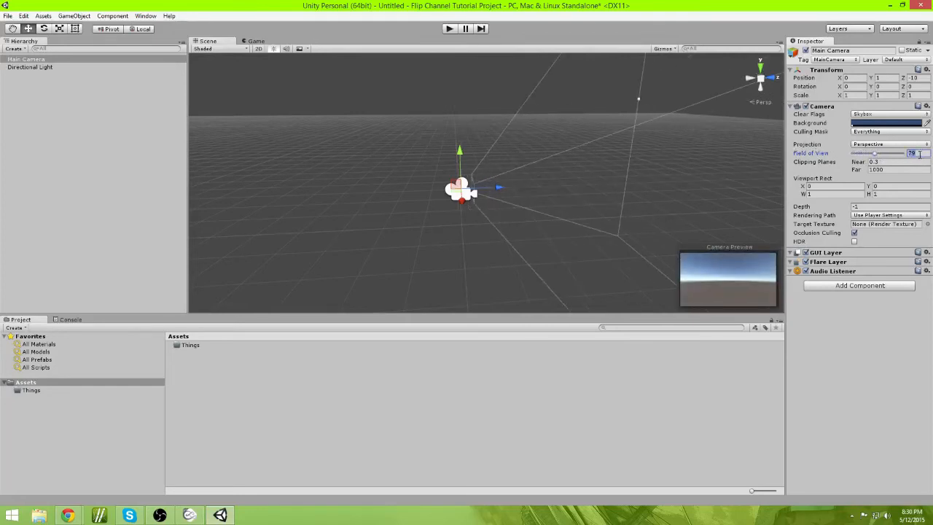
text(60)
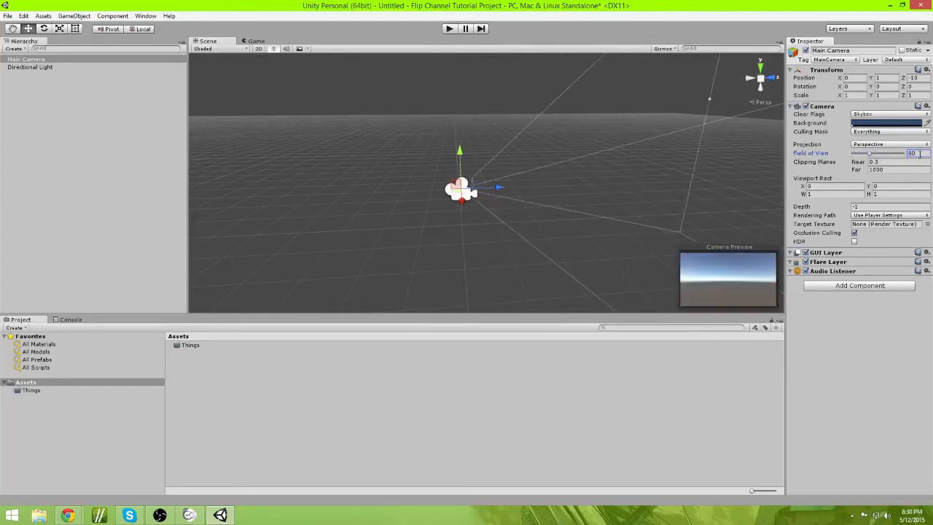
Step: Navigate around the scene view by orbiting and flying with the movement keys
alt+drag(658, 151, 527, 179)
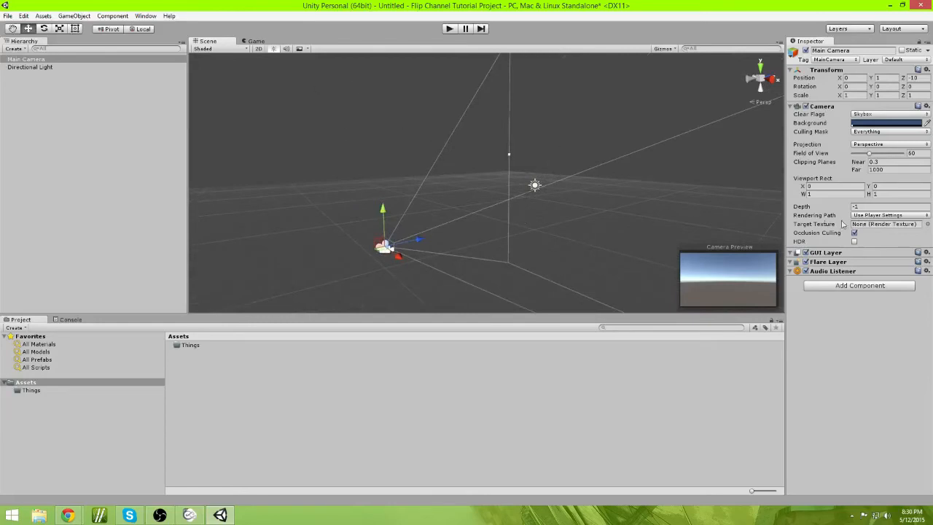
alt+drag(527, 223, 417, 228)
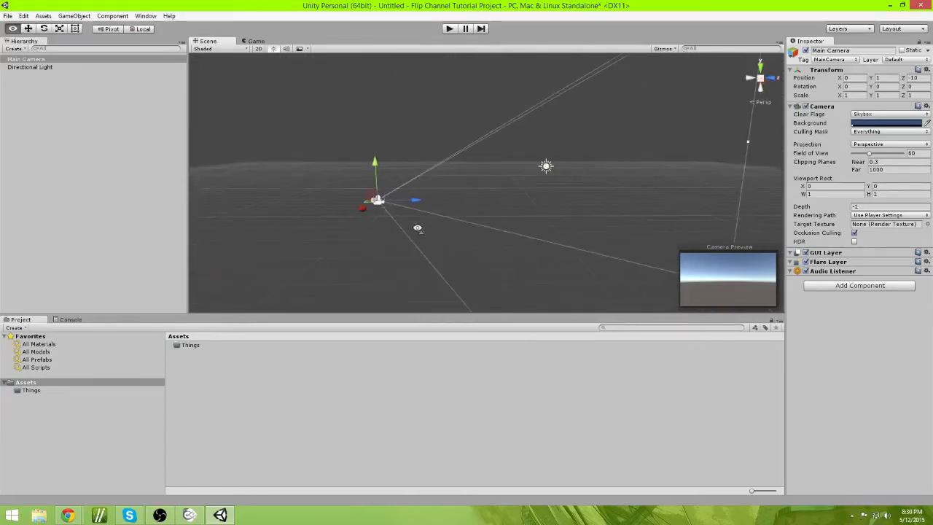
key(a)
key(d)
key(d)
key(a)
key(a)
key(d)
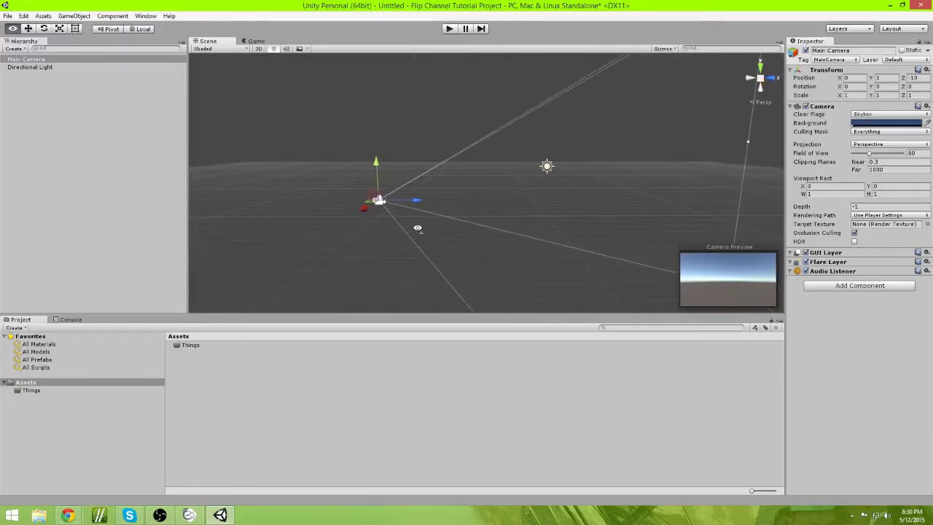
key(w)
key(a)
right_drag(418, 229, 543, 211)
key(s)
key(d)
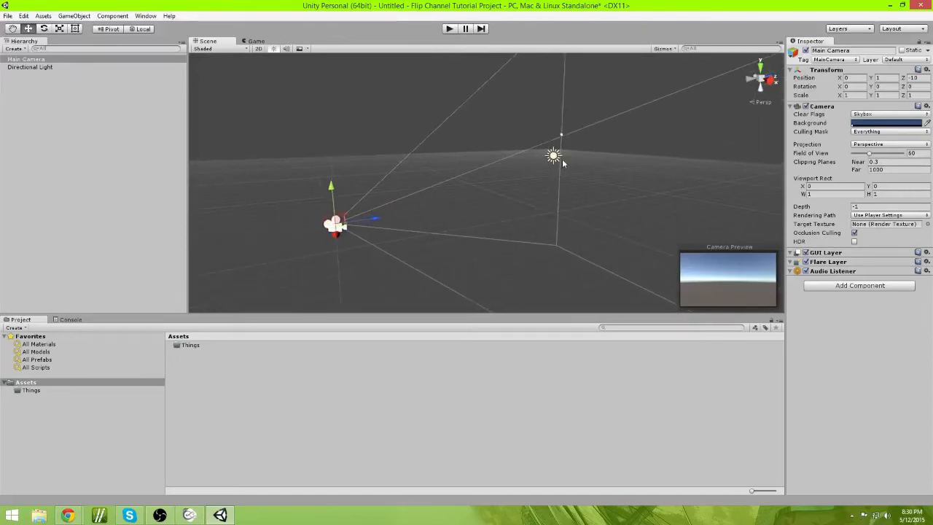
click(561, 159)
right_drag(633, 173, 586, 170)
key(s)
key(d)
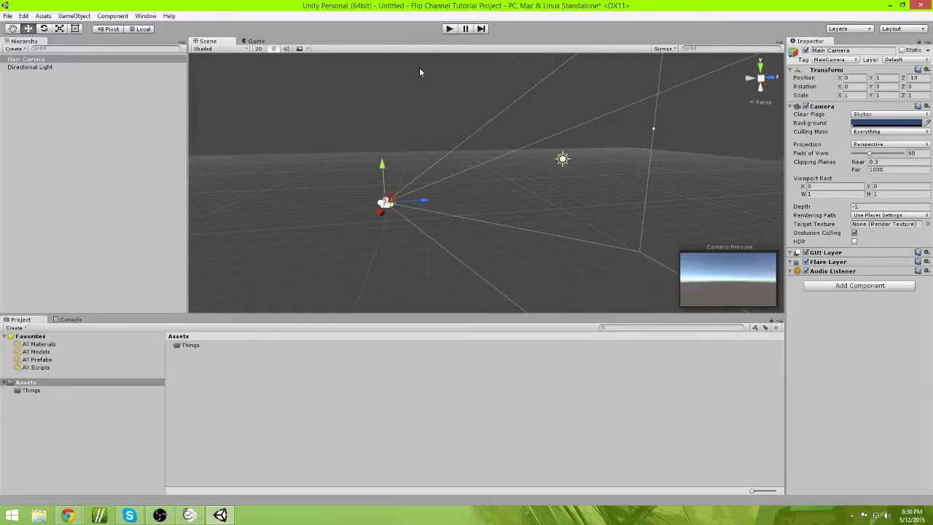
right_drag(440, 76, 468, 172)
alt+drag(519, 172, 538, 170)
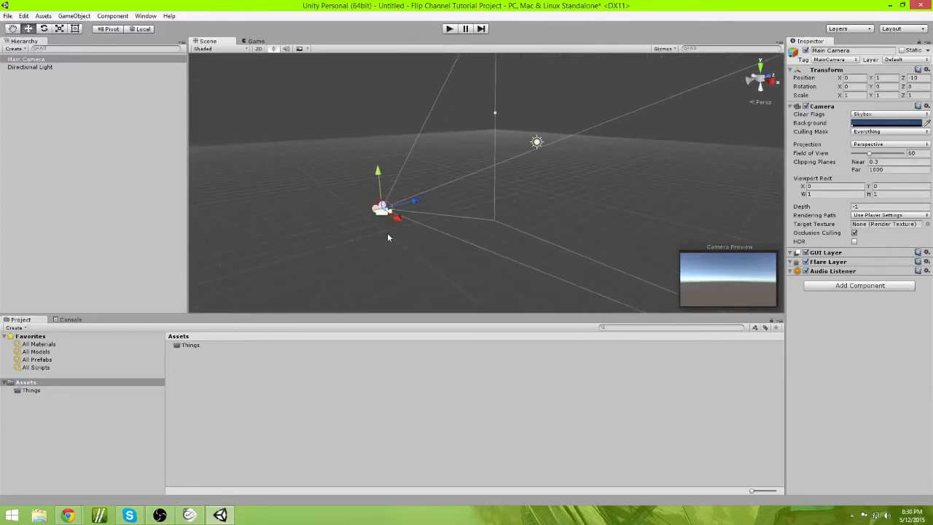
alt+drag(448, 227, 528, 194)
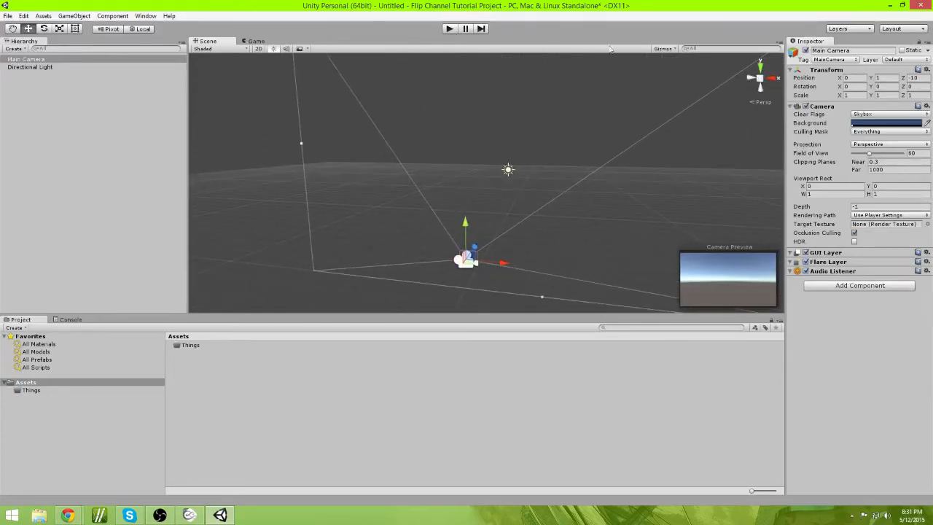
alt+drag(571, 124, 609, 106)
Step: Run the scene in Play mode to view the camera's output in the Game view, then stop it
click(450, 29)
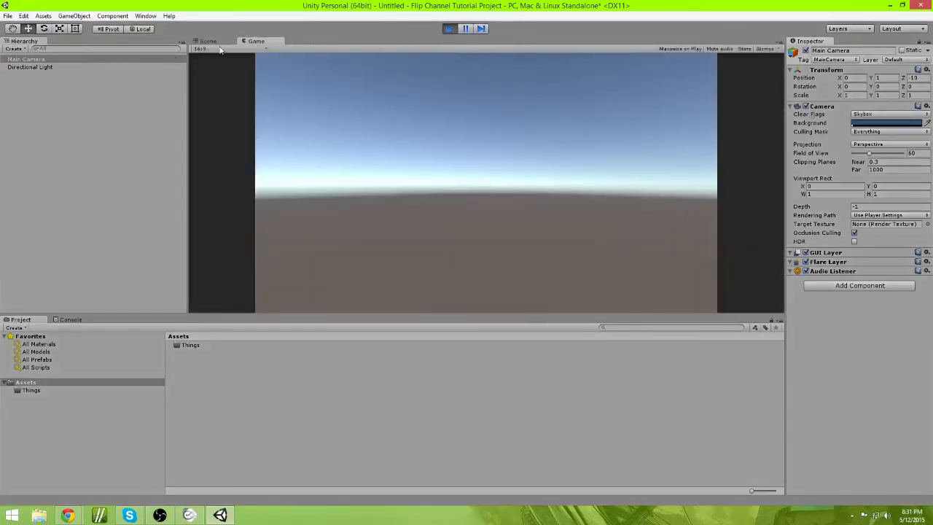
click(219, 42)
click(256, 42)
click(448, 29)
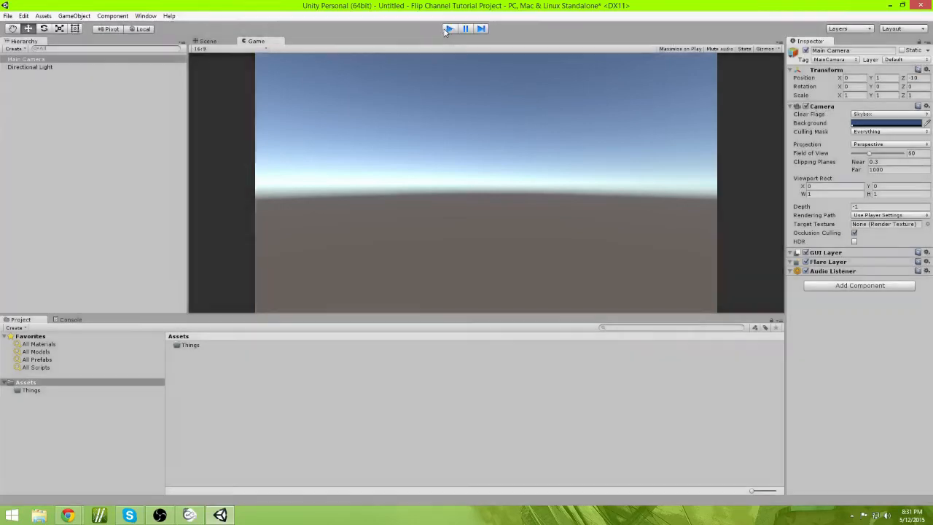
Step: Create a 3D Plane object in the scene
alt+drag(489, 215, 317, 310)
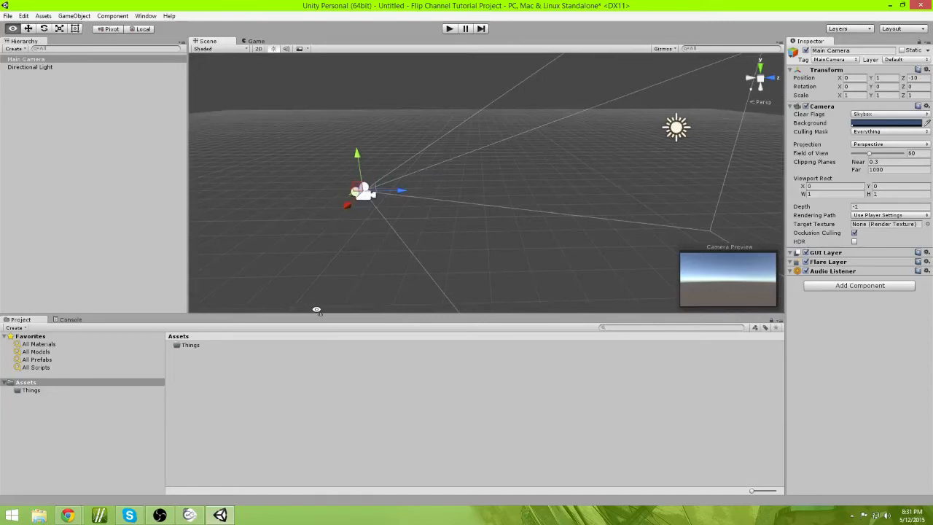
alt+drag(316, 309, 316, 310)
click(75, 15)
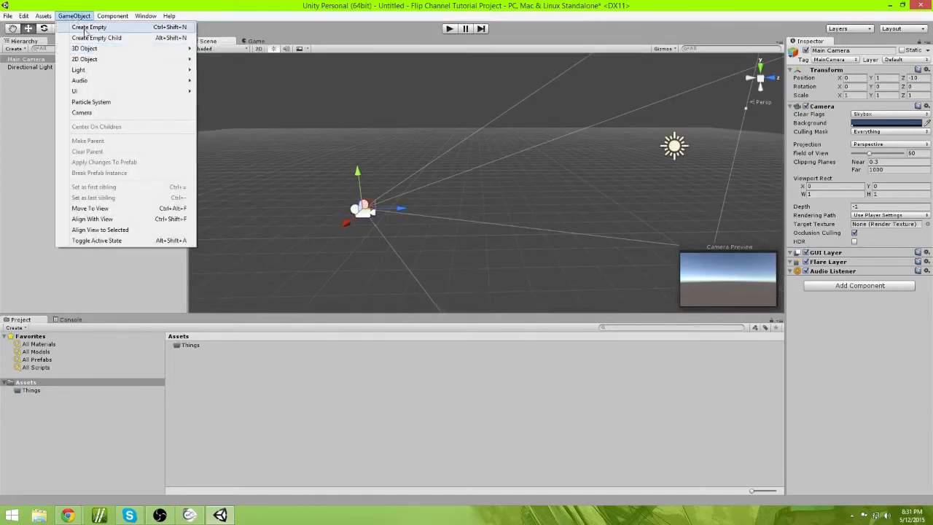
mouse_move(89, 49)
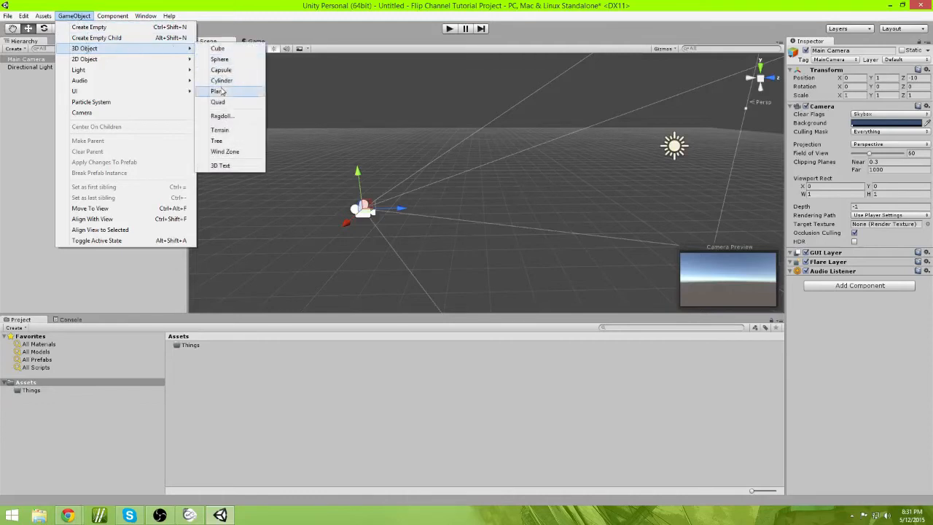
click(218, 91)
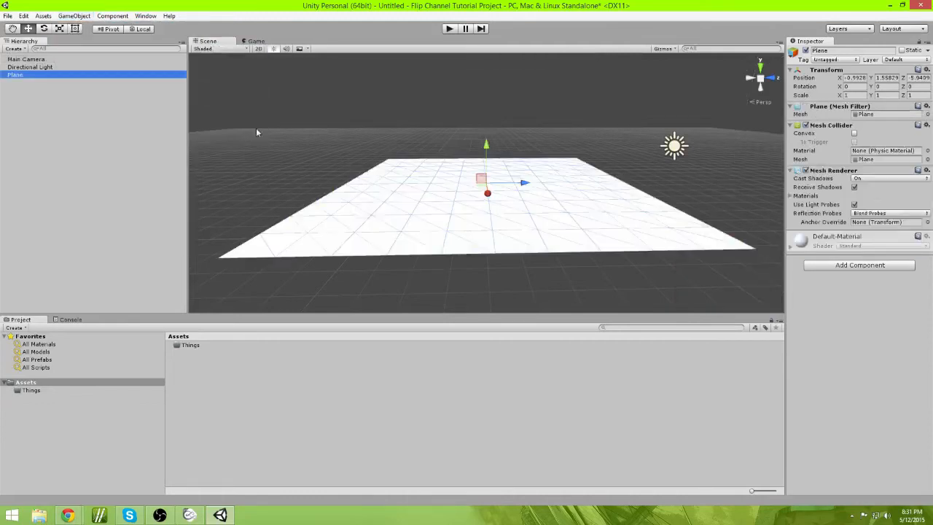
Step: Set the Plane's position to 0, 0, 0
alt+drag(256, 128, 478, 211)
scroll(676, 120, down, 4)
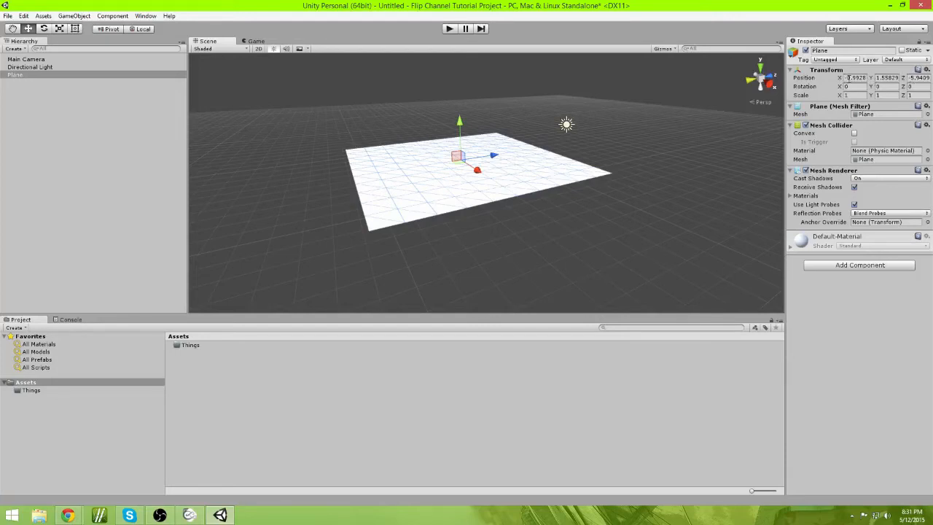
key(w)
right_drag(679, 162, 600, 167)
key(s)
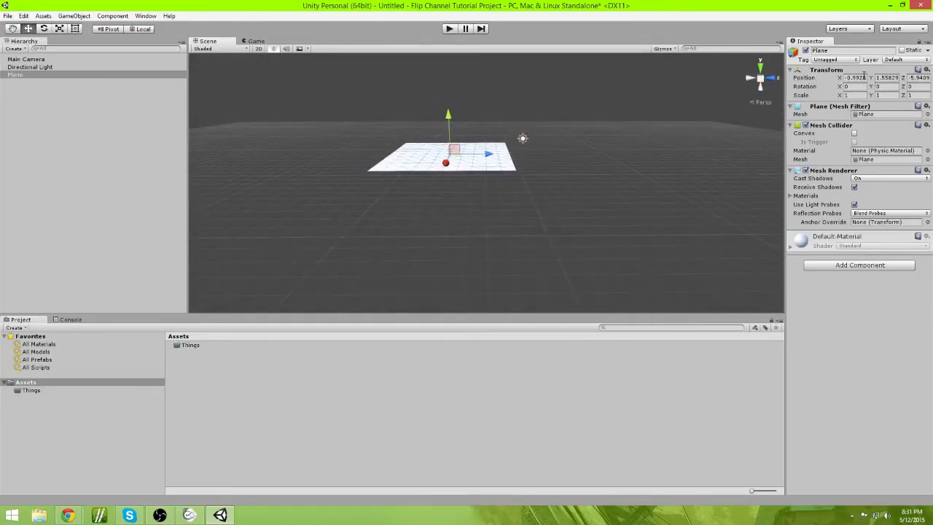
click(864, 76)
text(0)
click(889, 78)
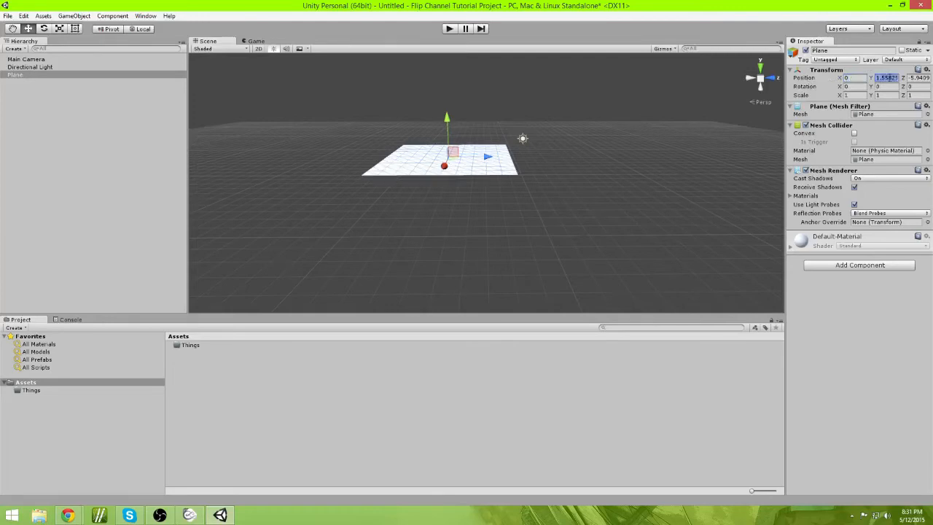
text(0)
click(920, 78)
text(0)
Step: Reselect the plane, scrub its X position, and set it to 0 again
click(767, 115)
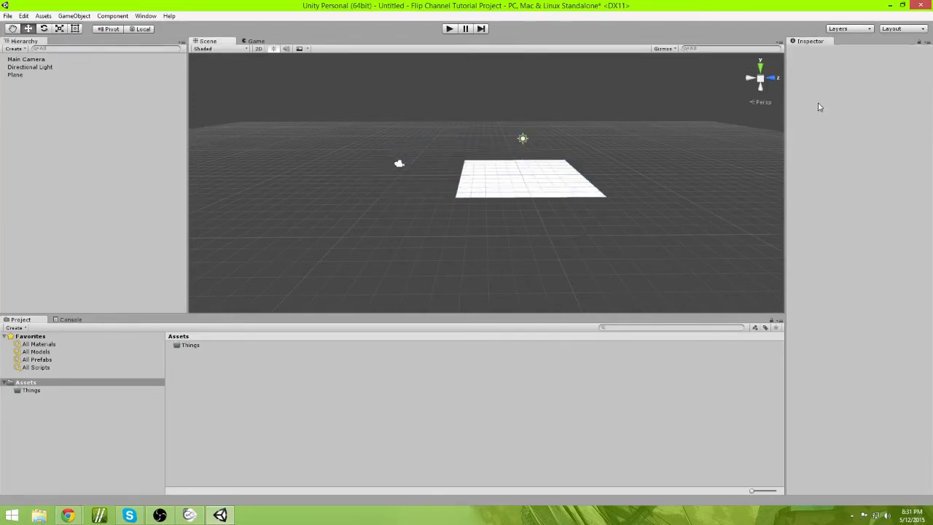
click(540, 188)
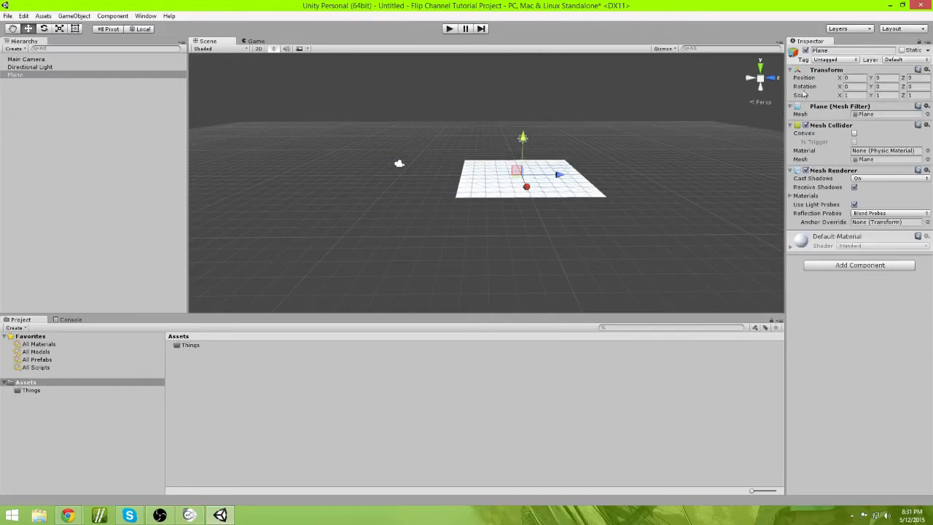
mouse_move(841, 80)
mouse_down()
mouse_move(830, 79)
mouse_move(844, 80)
mouse_up()
click(854, 77)
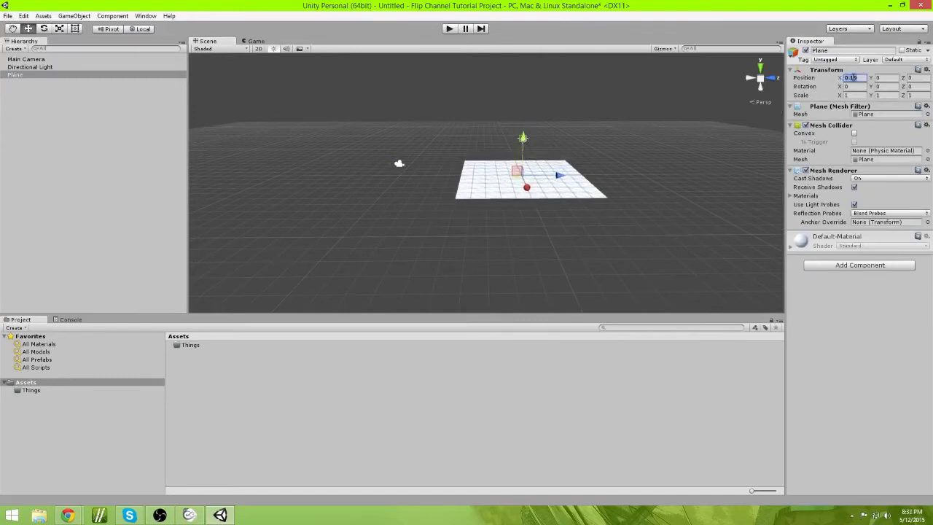
text(0)
Step: Move the plane along X in the scene view, then reset its X position to 0
right_drag(565, 264, 635, 272)
key(a)
drag(497, 189, 478, 179)
click(854, 74)
click(856, 78)
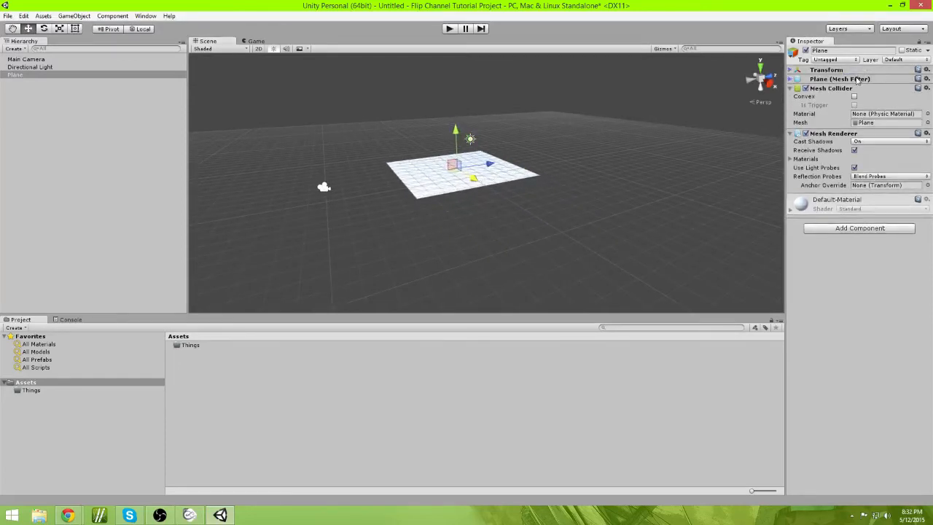
click(849, 73)
click(850, 79)
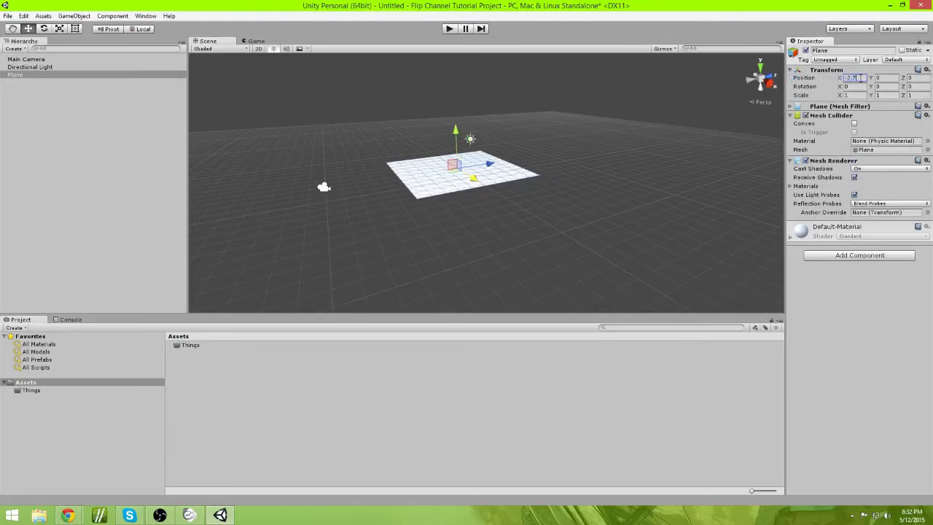
text(0)
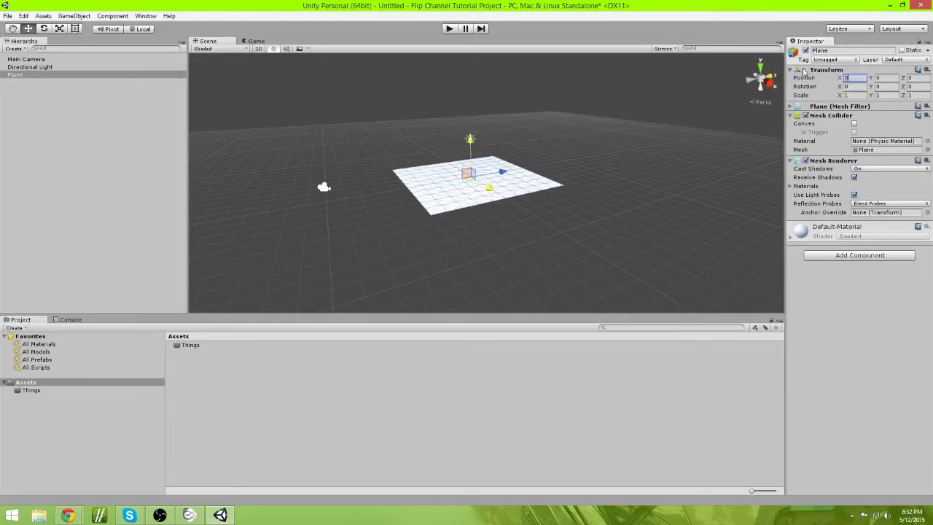
Step: Expand the Plane's Mesh Filter component, then preview the scene in Play mode and stop it
click(811, 107)
key(w)
right_drag(685, 149, 574, 190)
key(d)
key(a)
click(452, 28)
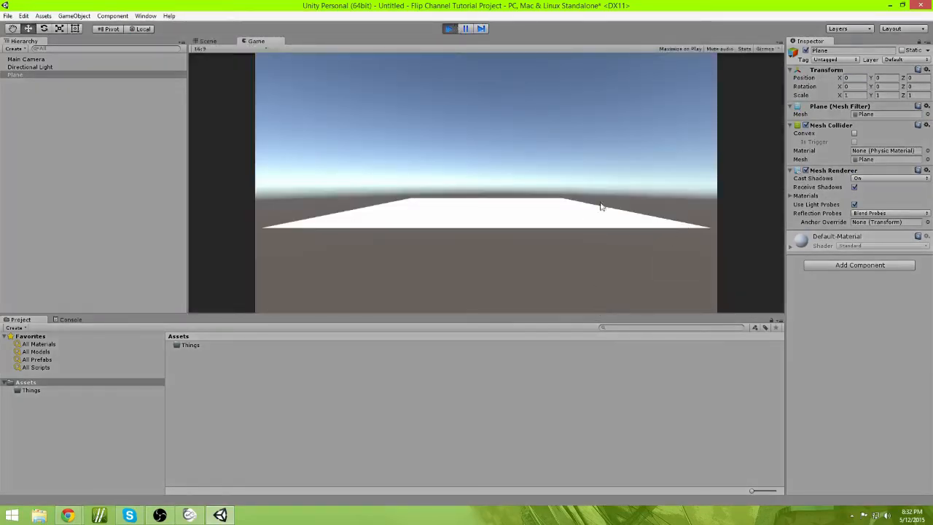
click(449, 29)
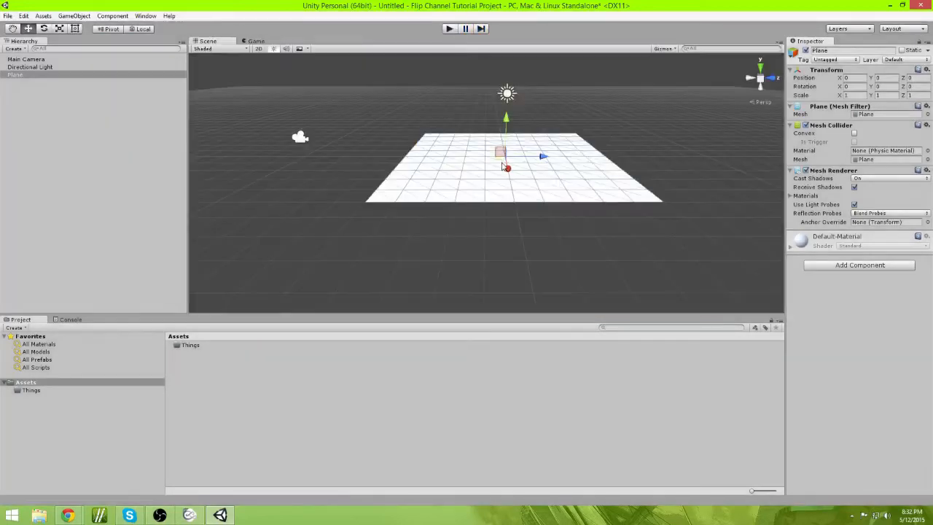
Step: Scrub the plane's Y rotation, then set it to 0
mouse_move(501, 204)
right_down()
mouse_move(502, 194)
mouse_move(329, 192)
mouse_move(541, 197)
mouse_move(481, 198)
mouse_move(505, 195)
right_up()
key(w)
key(s)
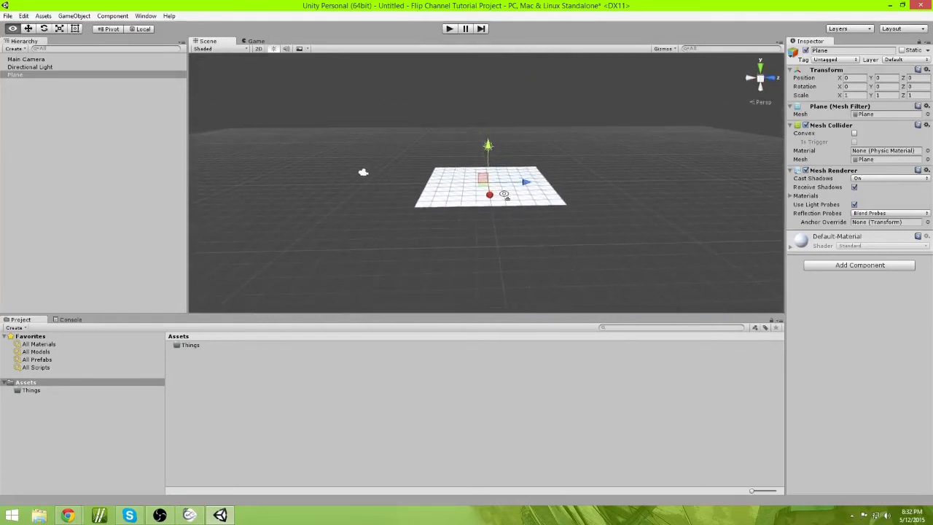
right_drag(505, 194, 505, 195)
click(853, 86)
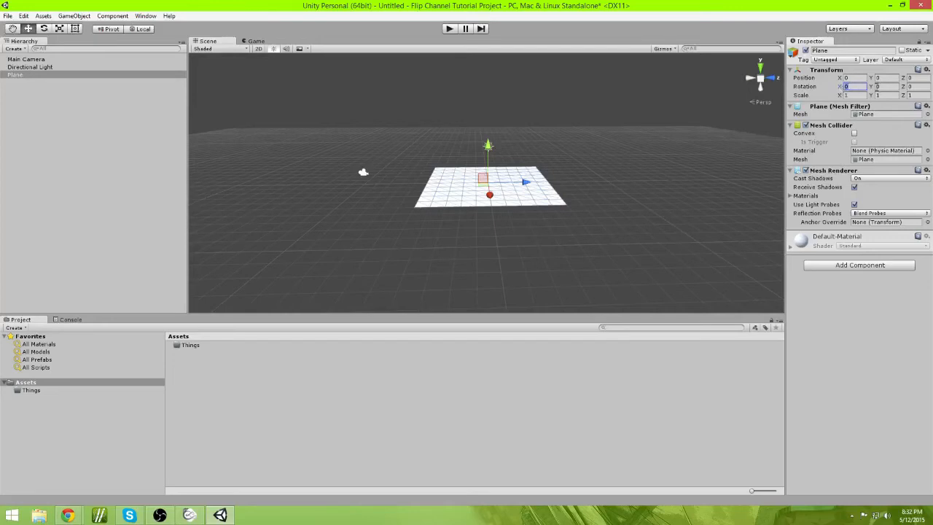
drag(870, 87, 530, 157)
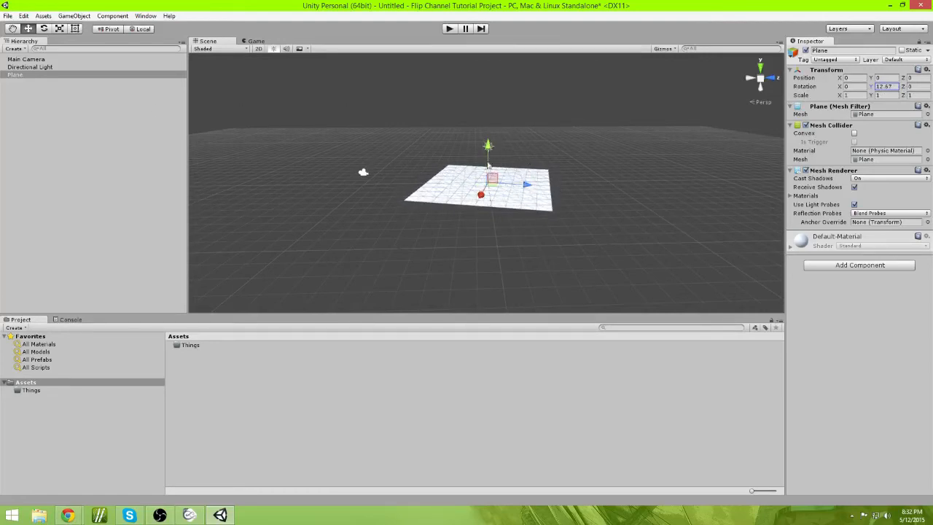
click(893, 87)
text(0)
Step: Navigate the scene view around the plane, panning with the Hand tool
click(627, 119)
key(w)
right_drag(627, 120, 602, 199)
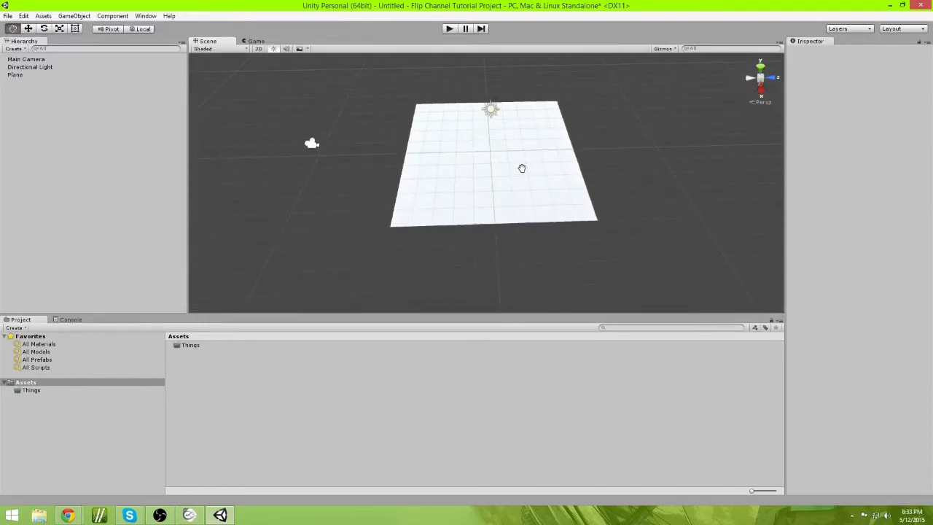
right_drag(522, 169, 587, 167)
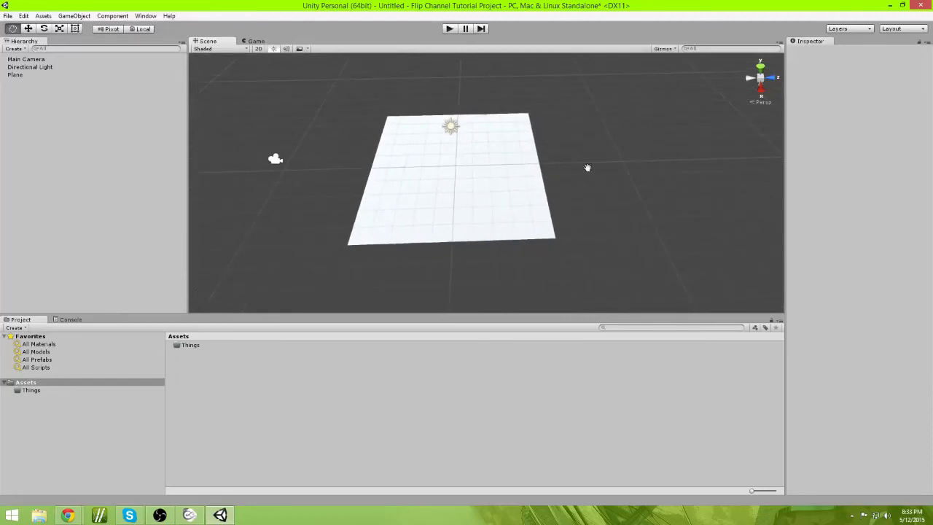
click(495, 171)
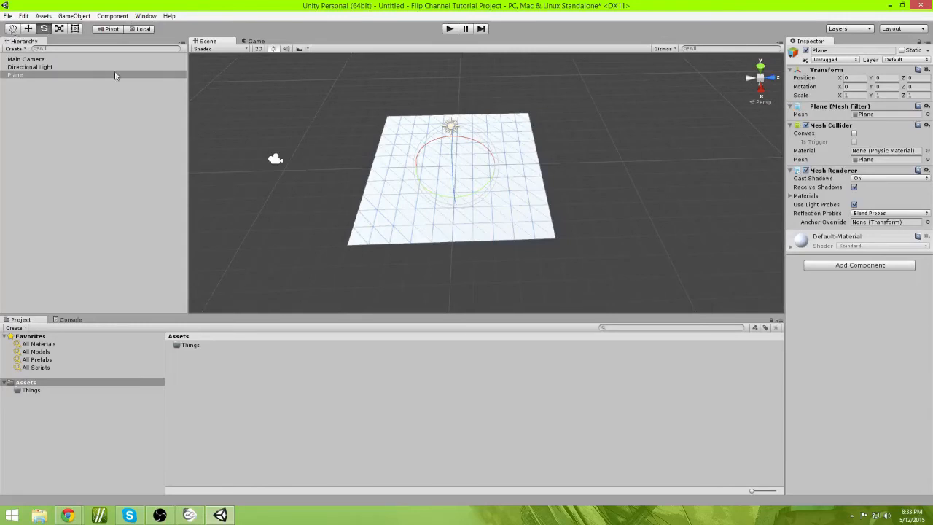
key(s)
mouse_move(541, 199)
right_down()
mouse_move(527, 202)
mouse_move(546, 207)
mouse_move(529, 192)
right_up()
key(w)
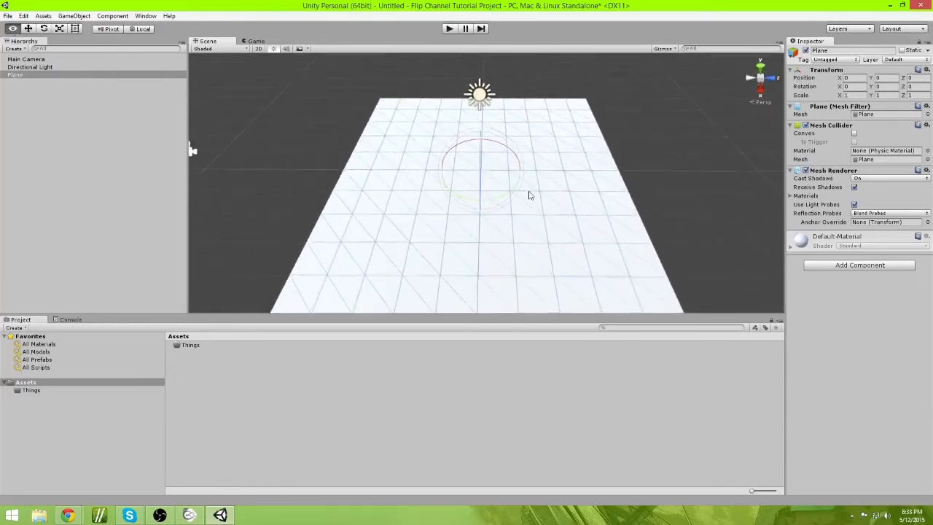
click(12, 29)
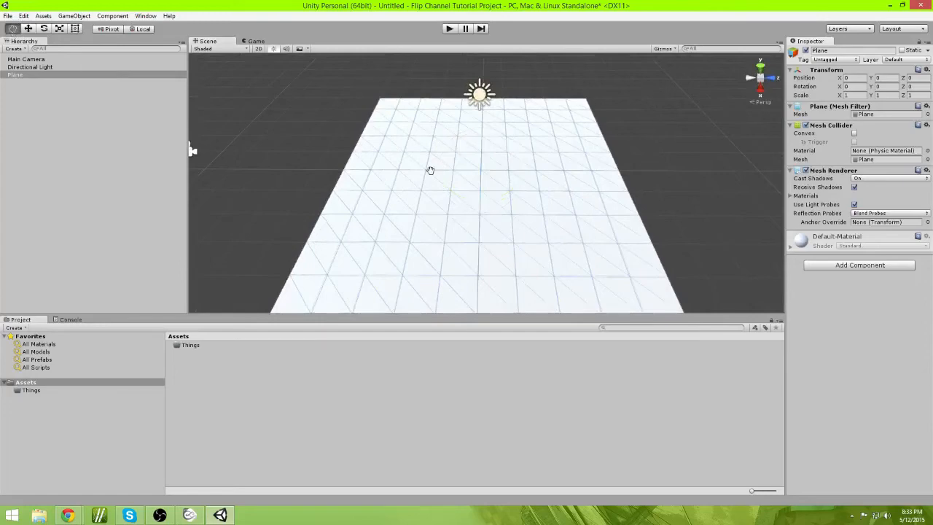
drag(430, 171, 479, 211)
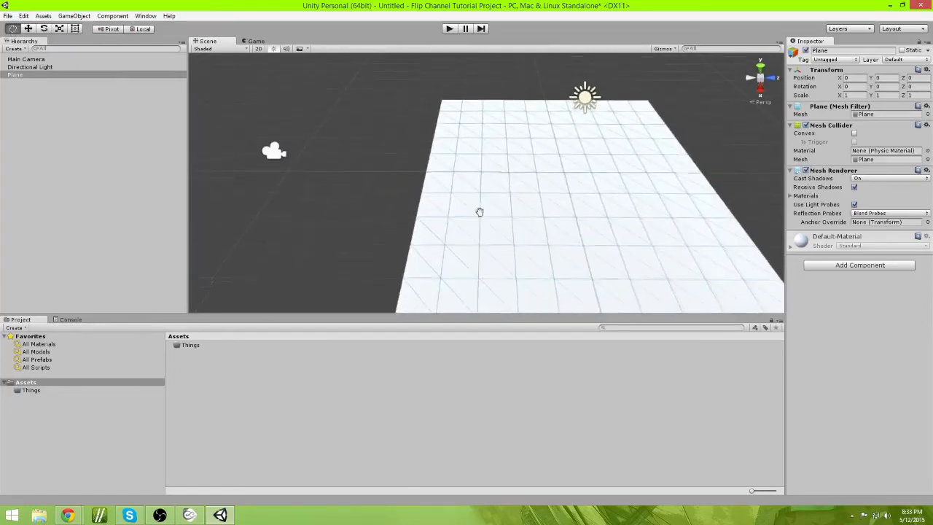
Step: Frame the plane, move it along Z with the Move tool, then reset its Z position to 0
key(Left)
key(f)
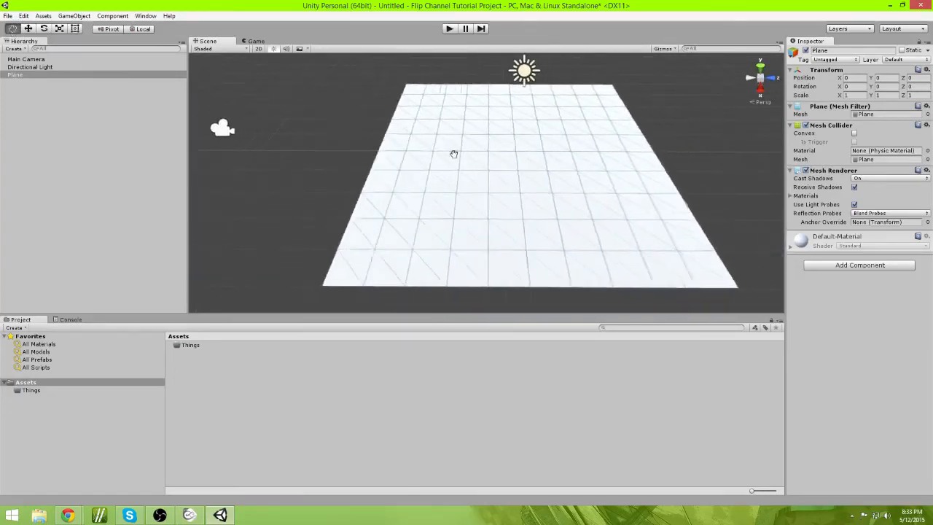
click(29, 28)
alt+drag(543, 129, 605, 167)
drag(462, 189, 493, 190)
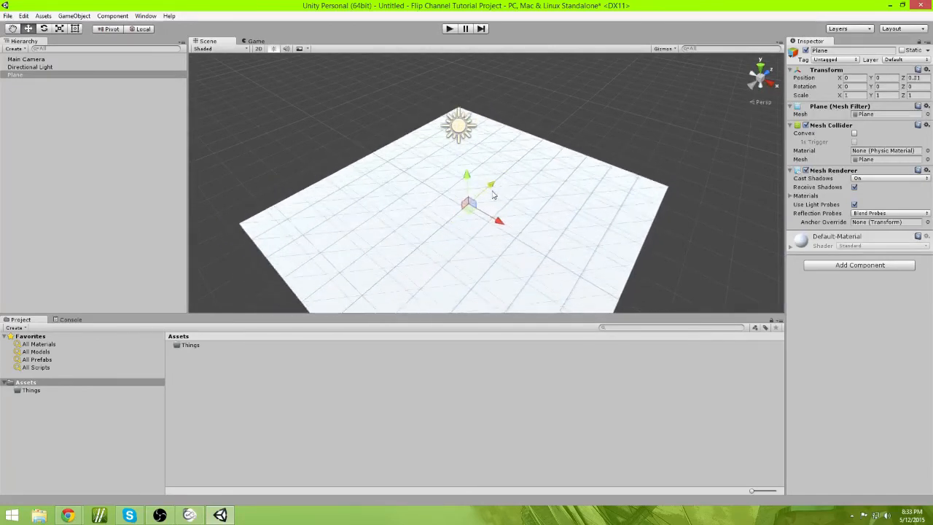
click(917, 78)
text(0)
click(605, 161)
click(549, 180)
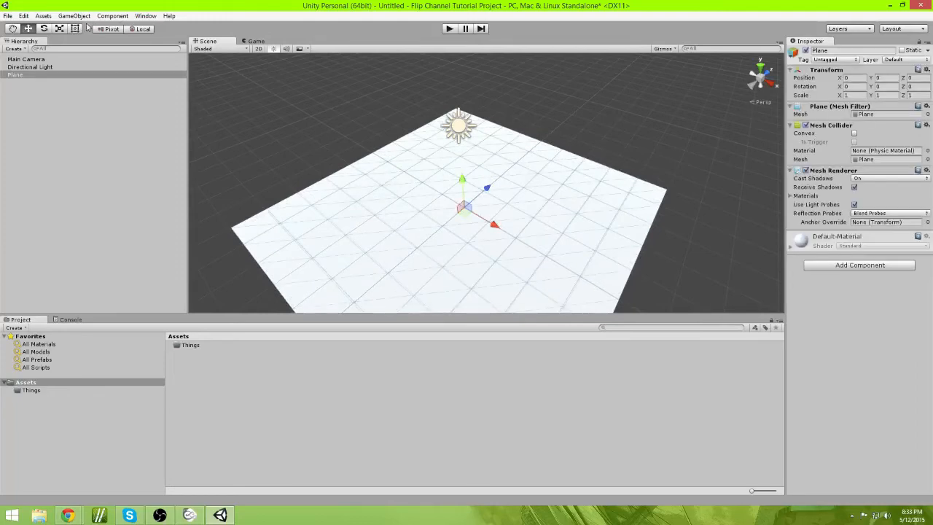
Step: Rotate the plane freely with the Rotate tool, then reset its X, Y and Z rotation to 0
click(44, 28)
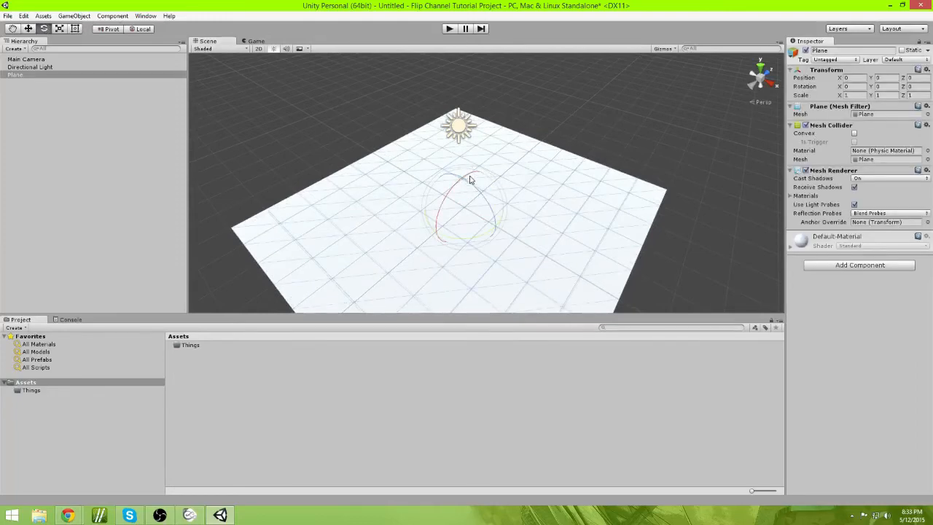
drag(469, 180, 633, 163)
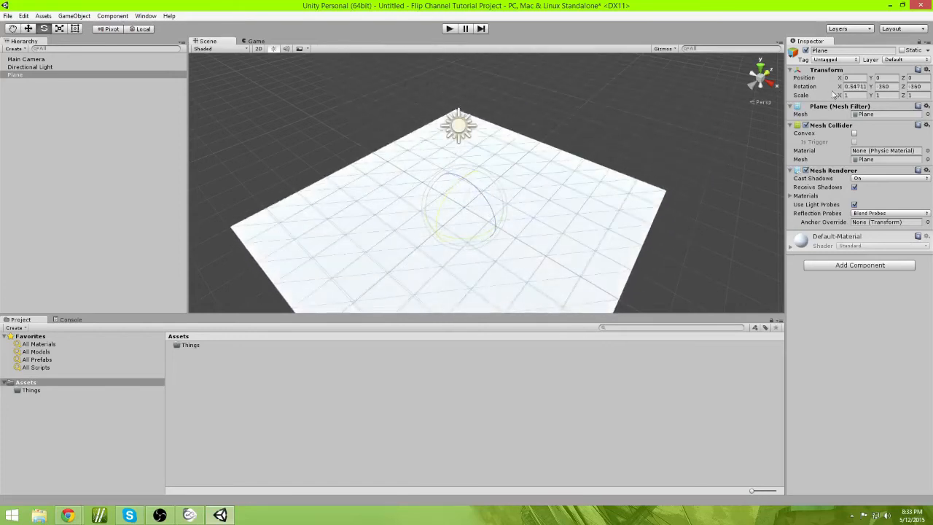
click(859, 86)
text(0)
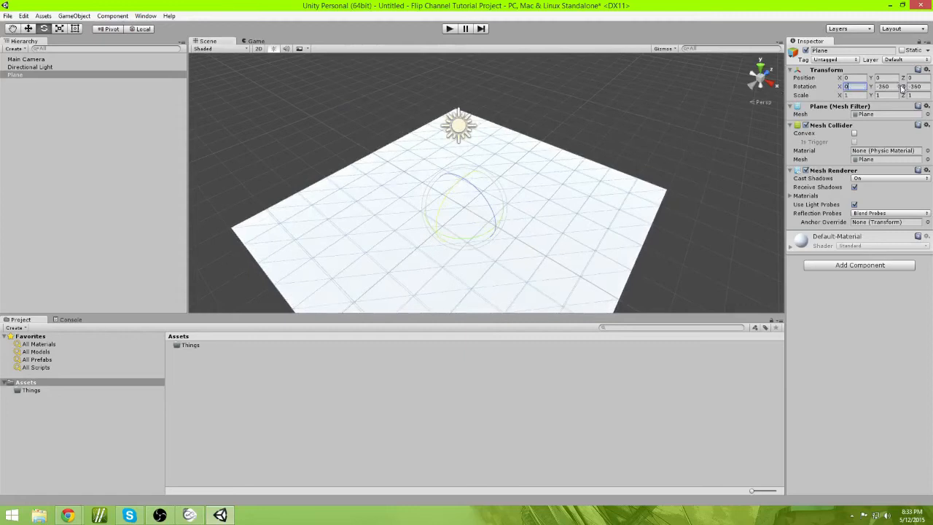
click(916, 87)
text(0)
click(884, 88)
text(0)
click(716, 93)
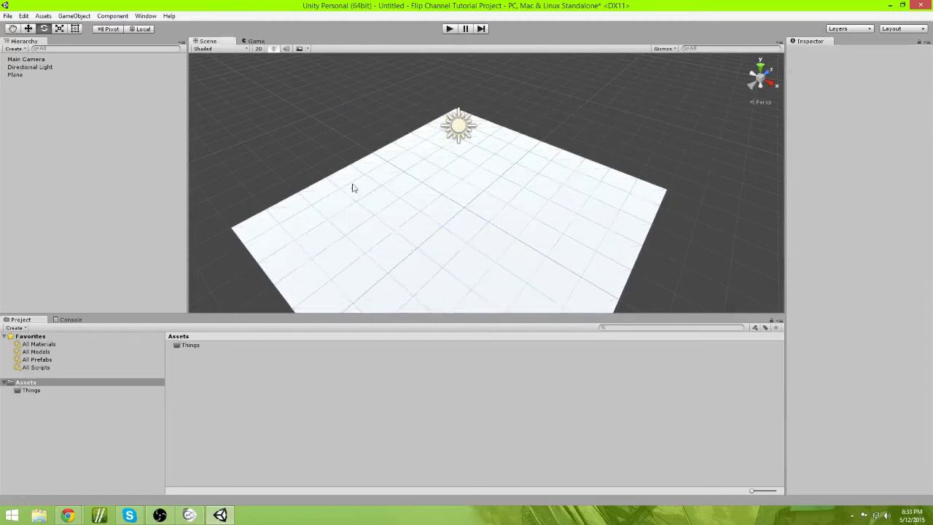
Step: Scale the plane with the Scale tool, then set its scale to 5 on X, Y and Z
click(395, 201)
click(60, 29)
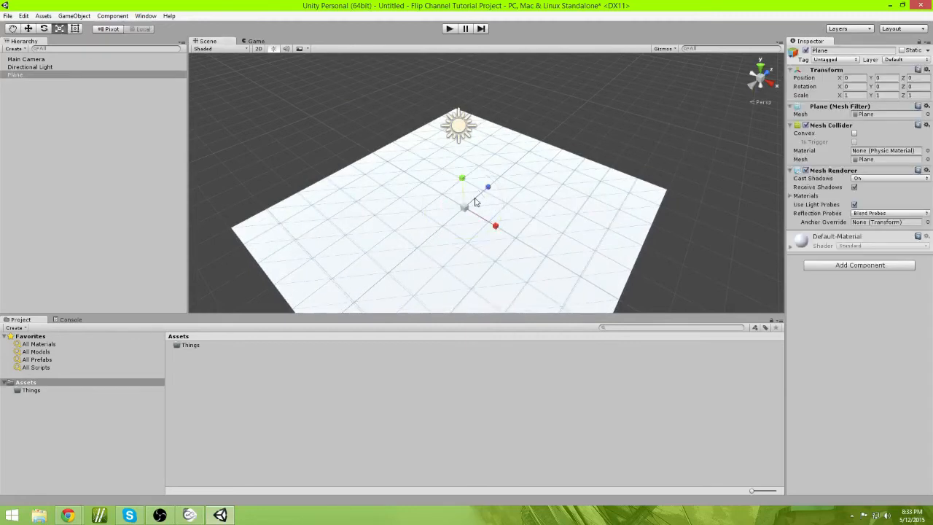
drag(464, 209, 661, 194)
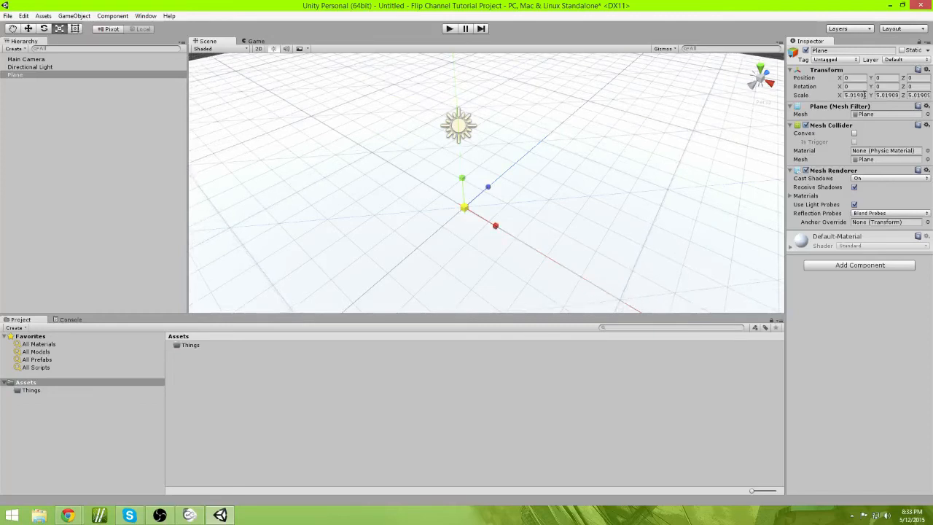
click(866, 95)
text(5)
key(Tab)
text(5)
key(Tab)
text(5)
alt+drag(615, 158, 584, 153)
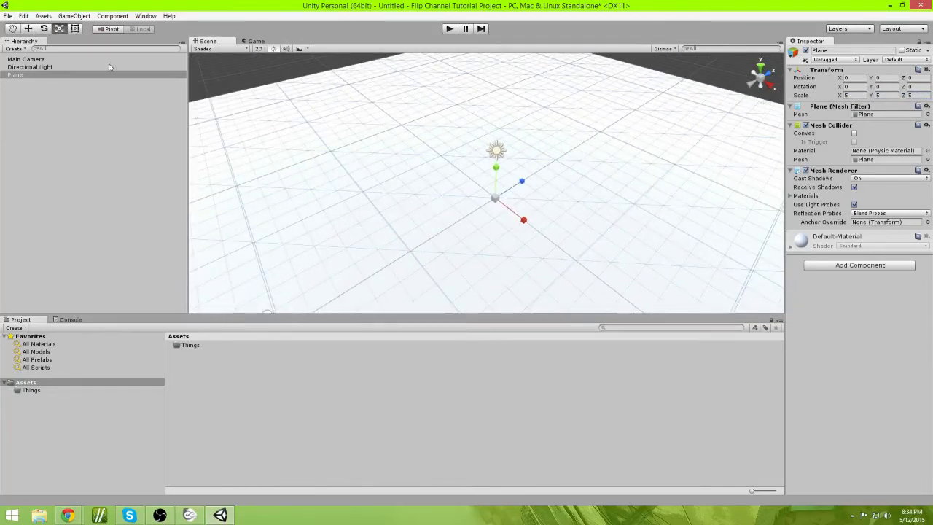
Step: Cycle through the Hand, Move, Rotate, Scale and Rect tools using their shortcuts on the plane
key(q)
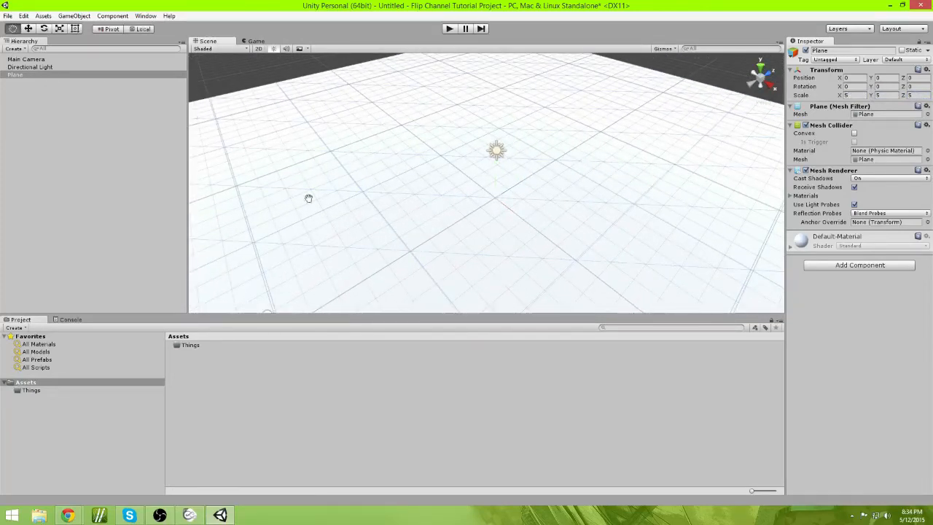
drag(456, 247, 404, 254)
key(w)
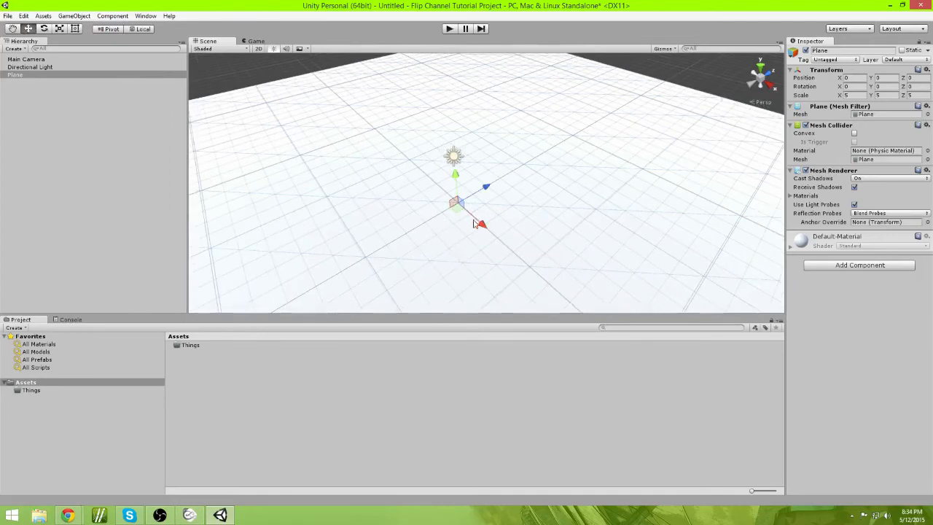
key(e)
mouse_move(419, 255)
middle_down()
mouse_move(440, 221)
mouse_move(410, 240)
middle_up()
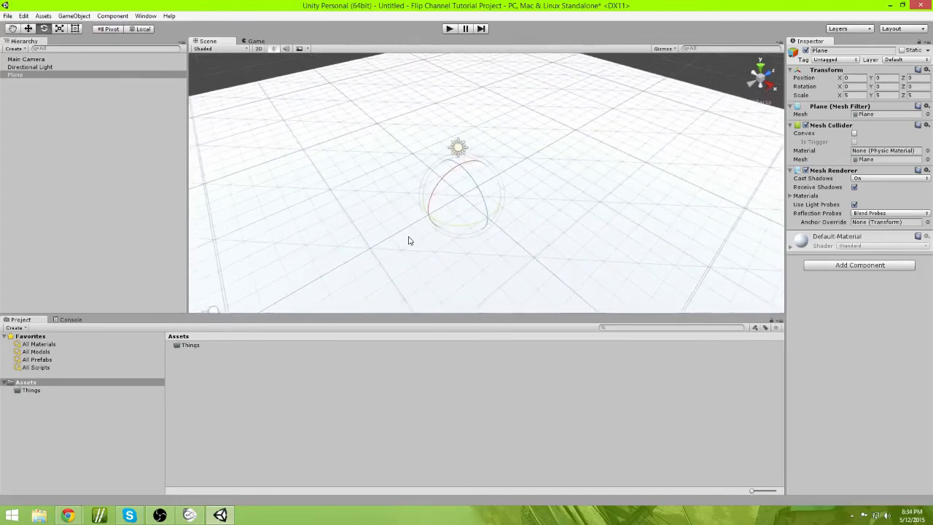
key(r)
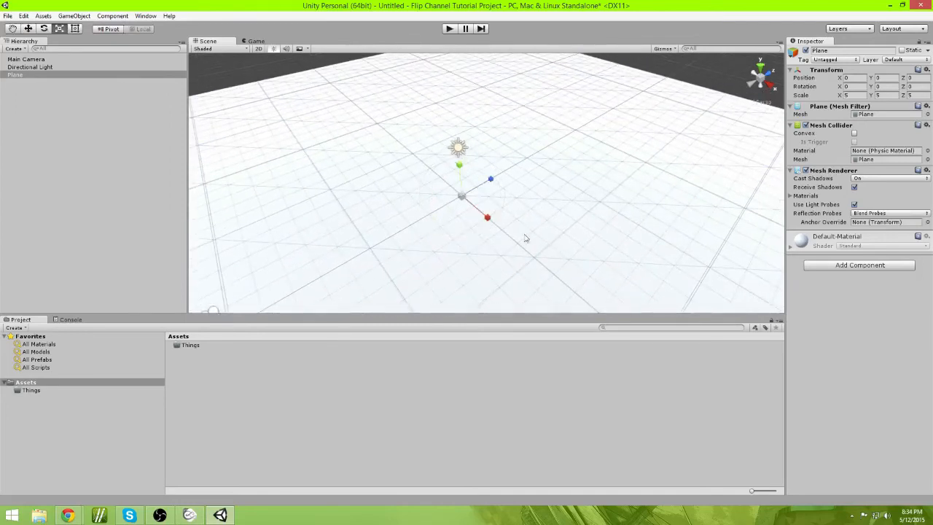
key(t)
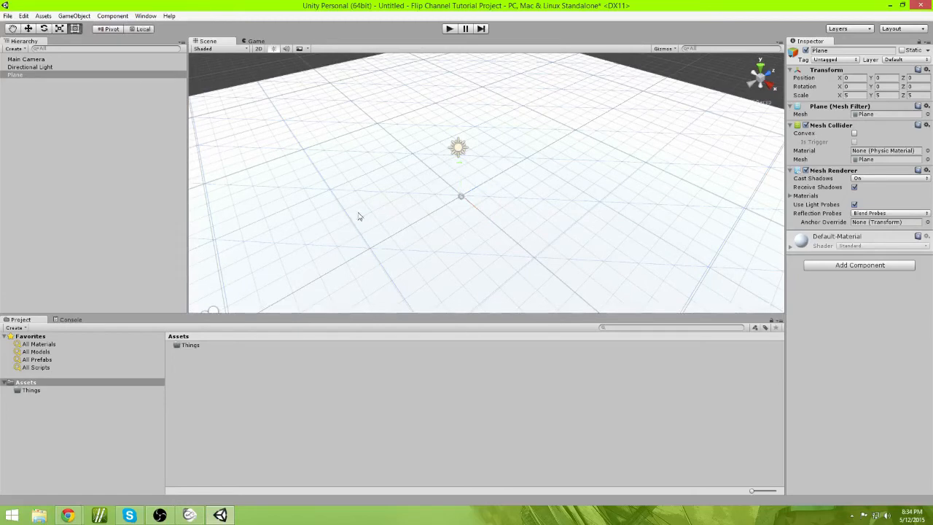
alt+drag(358, 217, 447, 154)
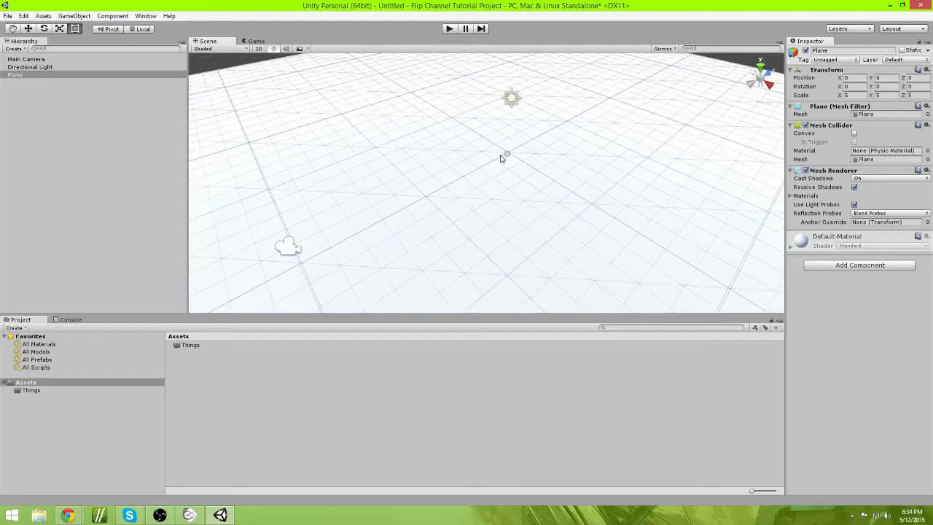
middle_drag(438, 189, 542, 173)
Step: Zoom, orbit and fly around the enlarged plane in the scene view, ending on the Move tool
scroll(543, 172, down, 6)
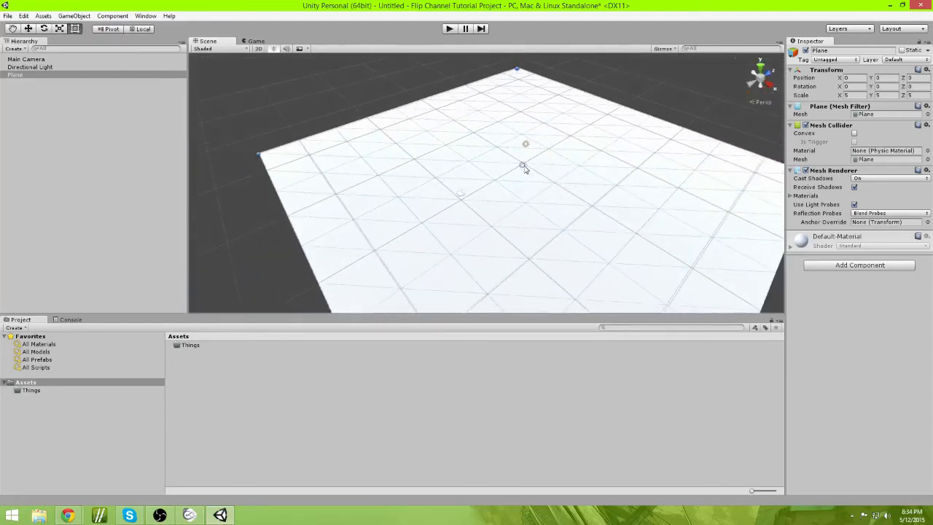
scroll(522, 169, up, 2)
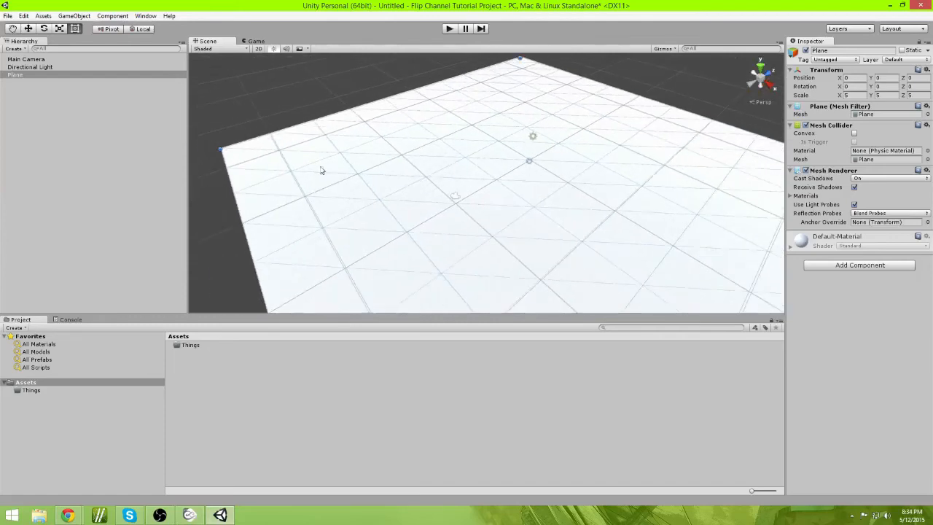
scroll(707, 157, up, 3)
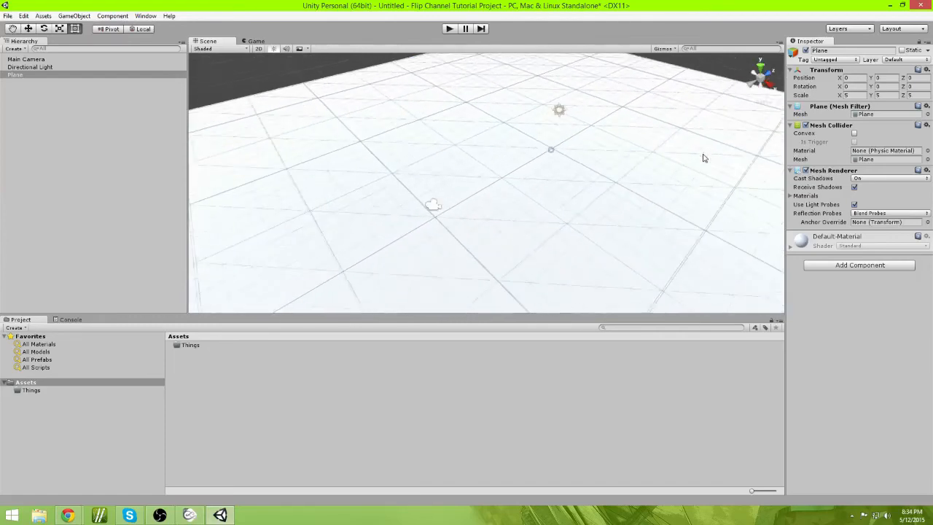
scroll(669, 198, up, 2)
right_drag(668, 198, 270, 119)
key(d)
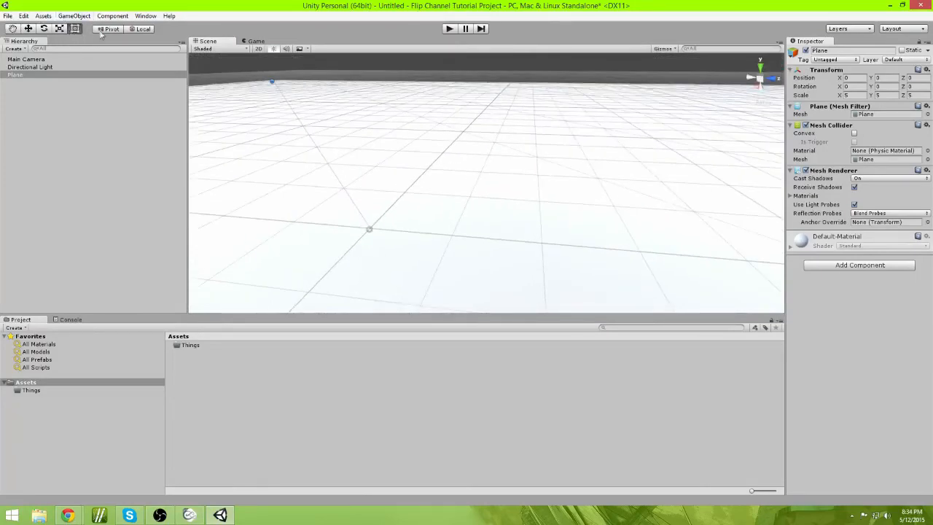
right_drag(415, 239, 451, 258)
key(s)
click(28, 29)
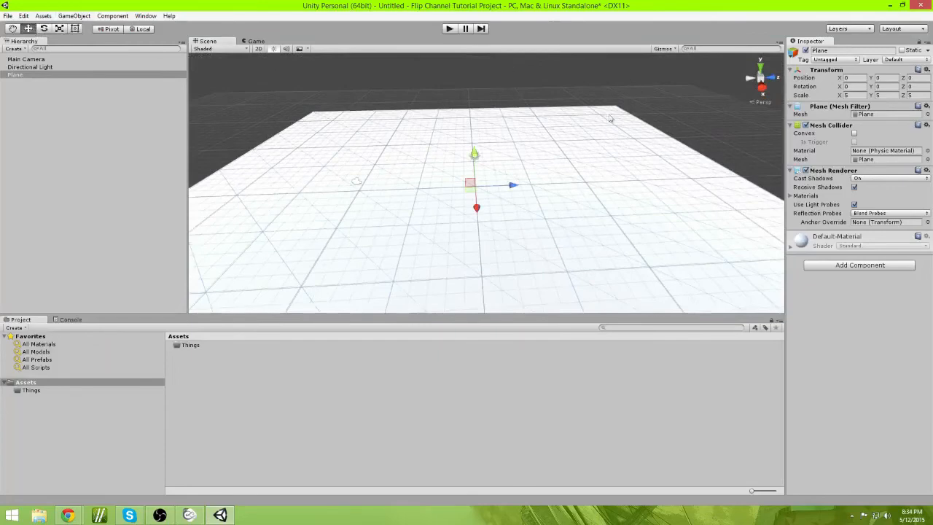
Step: Preview the scene in Play mode and stop it
right_drag(611, 118, 519, 222)
click(450, 28)
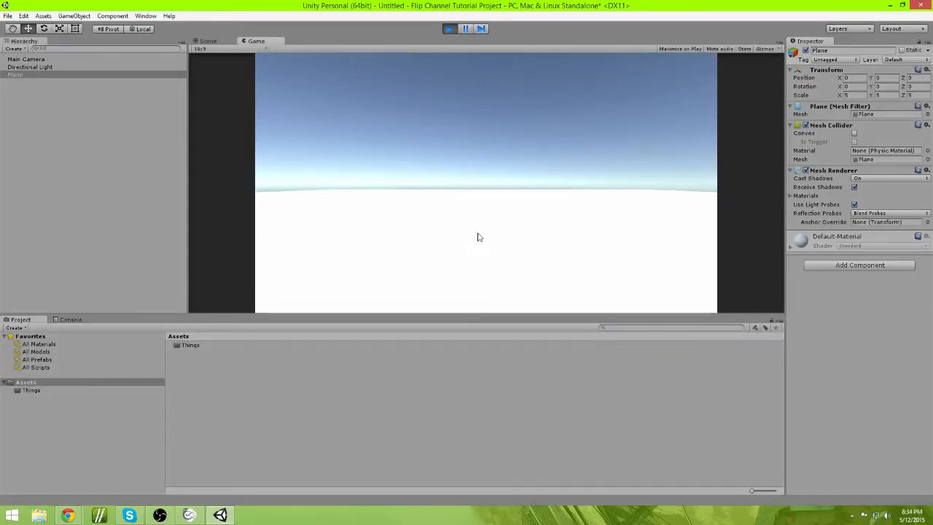
click(448, 29)
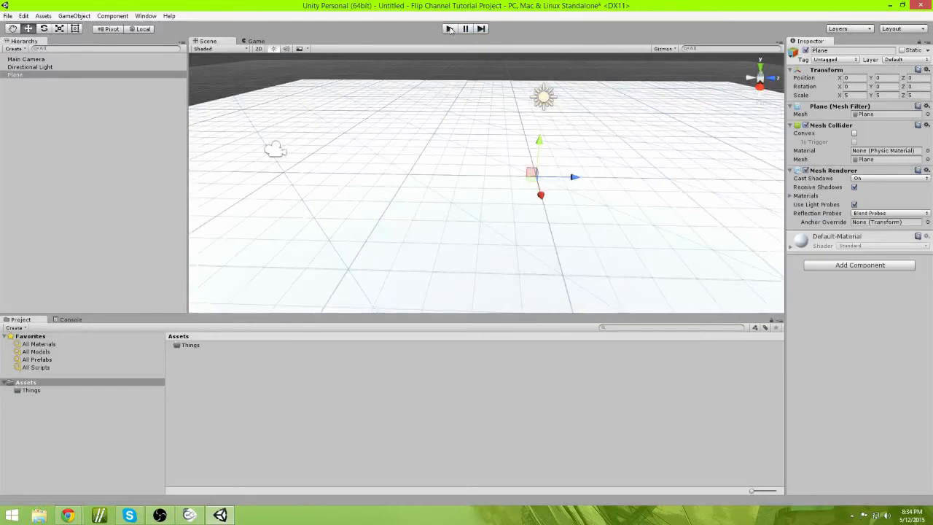
Step: Select the Main Camera and expand its Camera component to inspect its settings
alt+drag(512, 196, 487, 165)
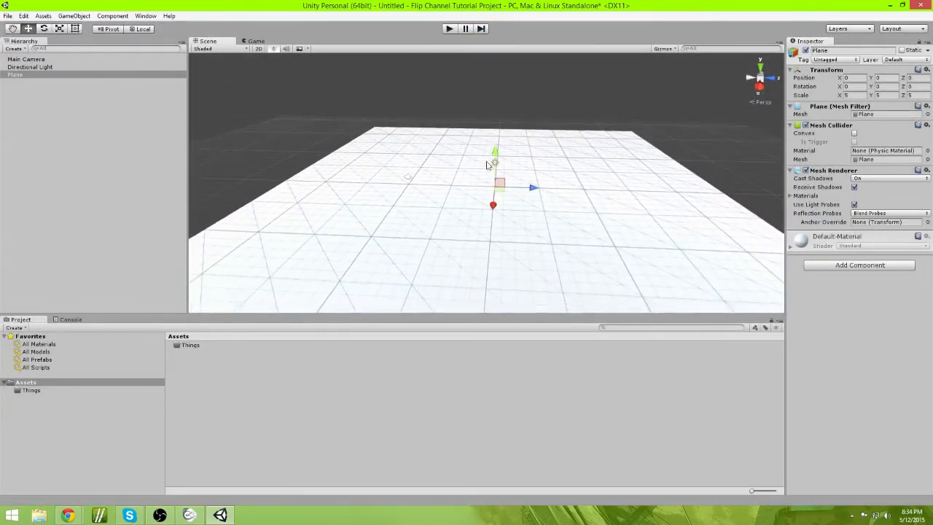
click(410, 180)
key(w)
right_drag(540, 183, 533, 184)
click(823, 107)
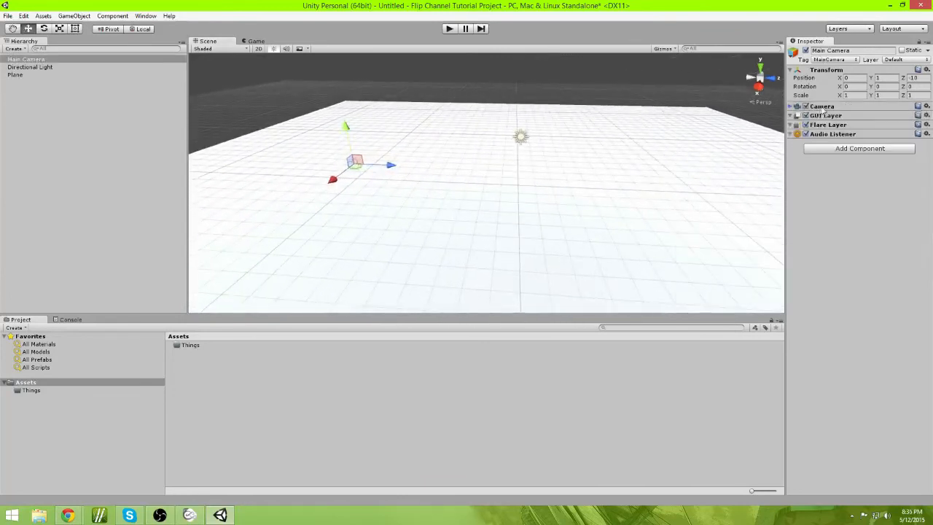
click(823, 109)
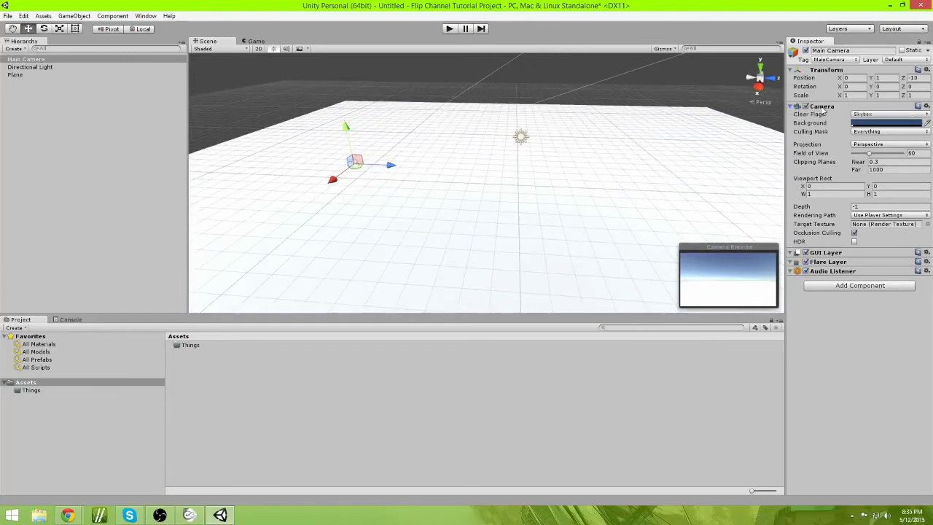
Step: Select the Directional Light to inspect its Light settings, then reselect the plane
click(520, 138)
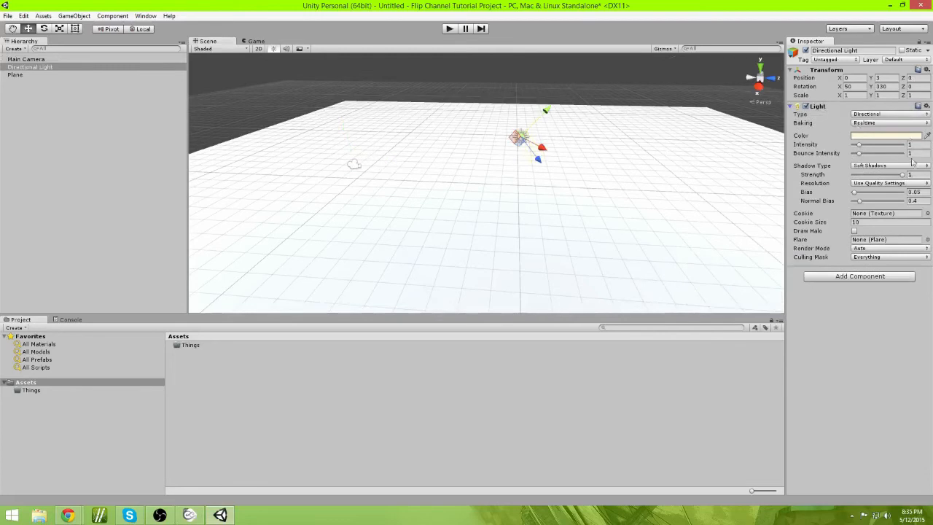
click(625, 254)
right_drag(518, 251, 594, 262)
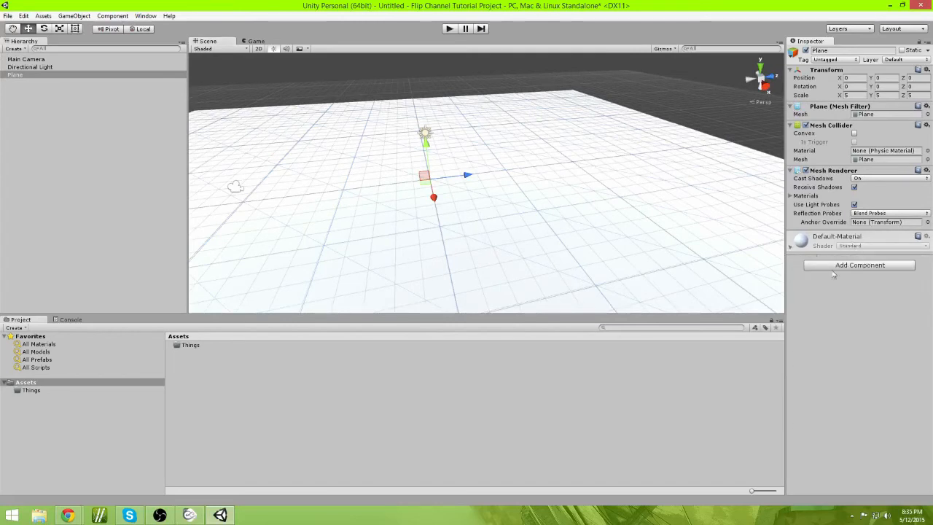
right_drag(619, 248, 587, 264)
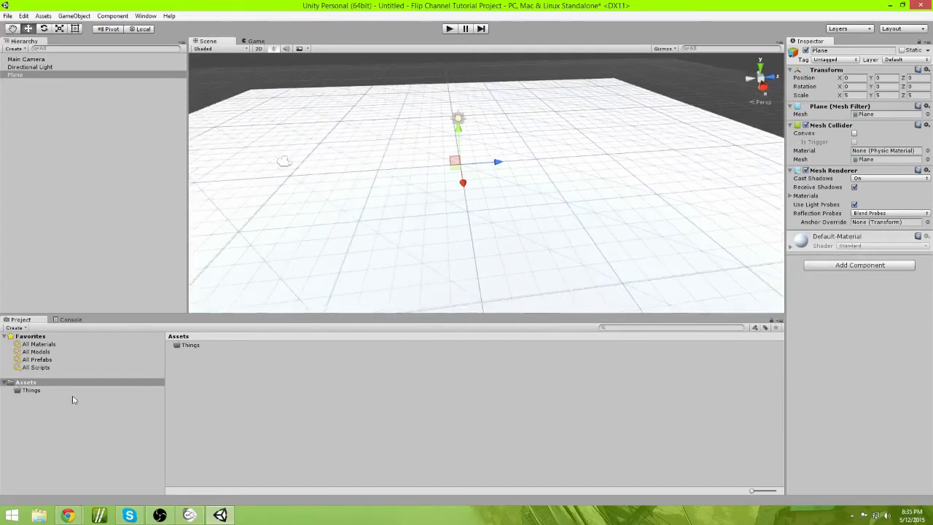
Step: Delete the Things folder from Assets
click(39, 391)
click(41, 384)
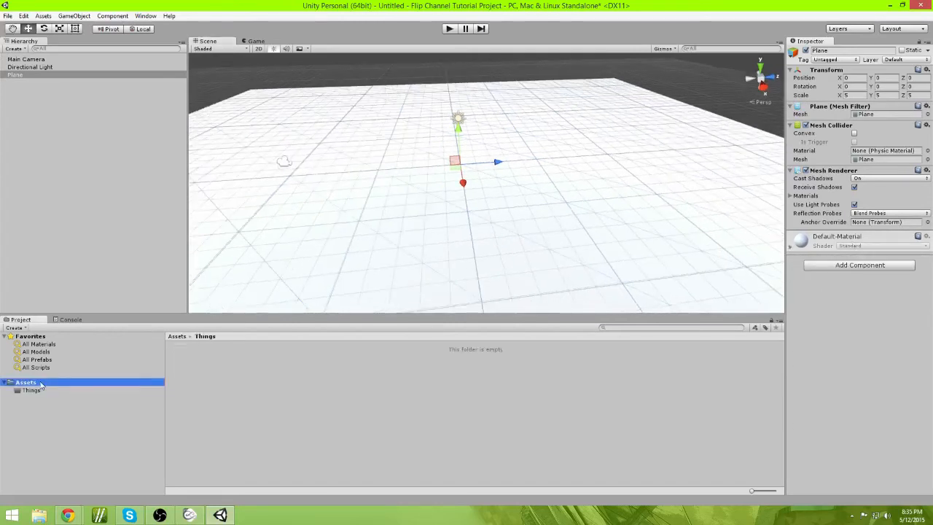
click(36, 390)
key(Delete)
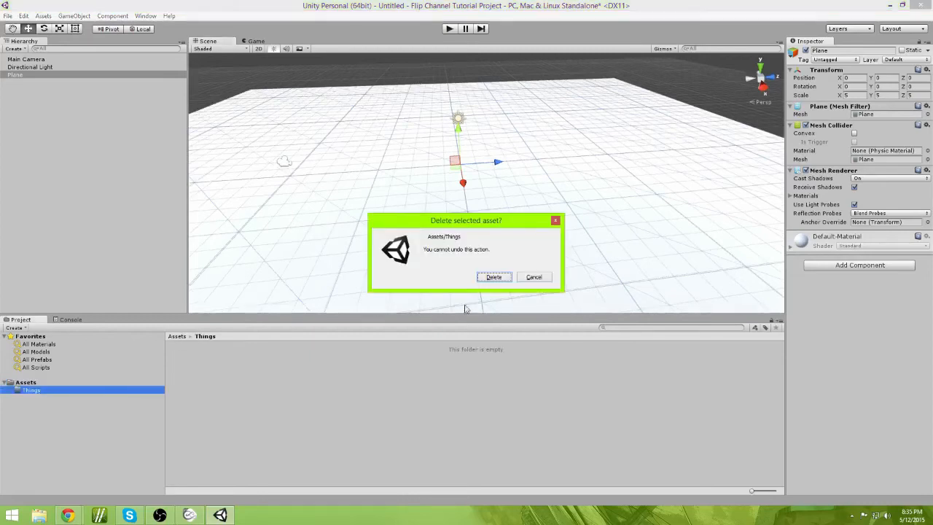
click(493, 278)
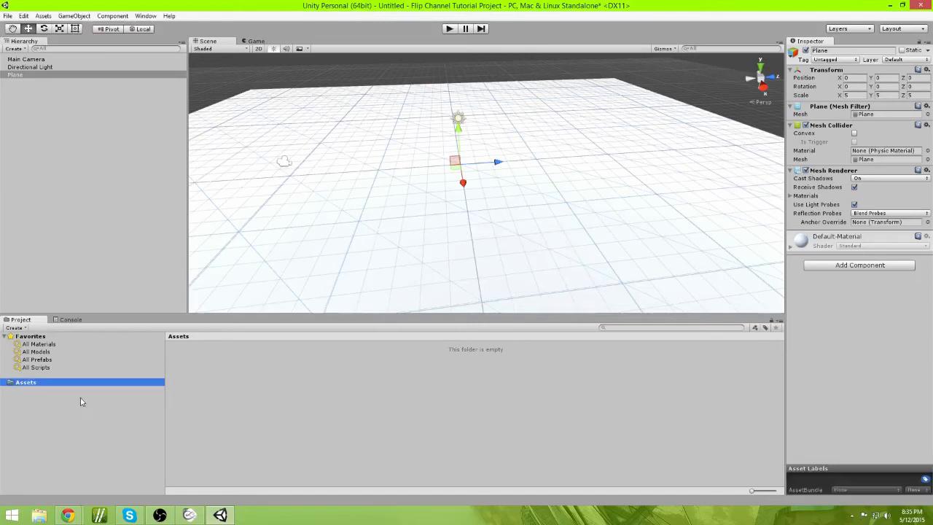
Step: Create a new folder in the Assets folder
right_click(212, 390)
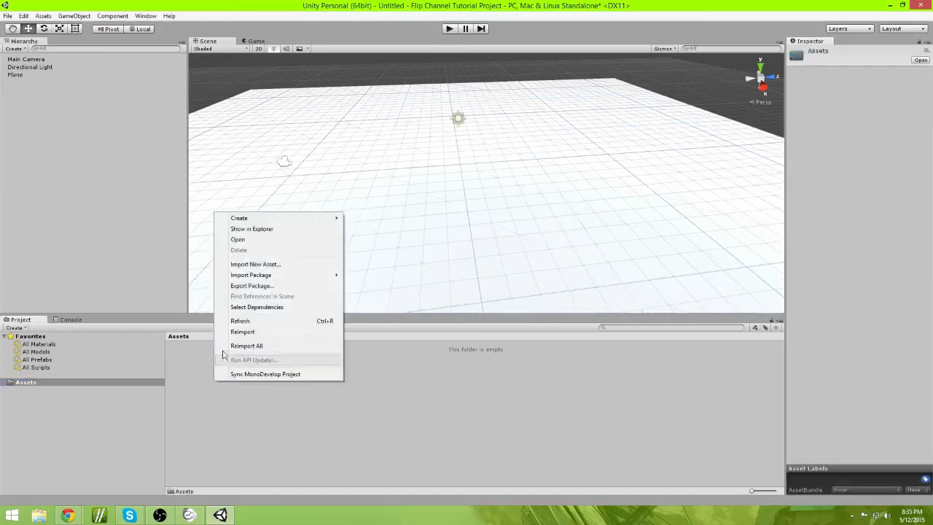
click(151, 386)
right_click(374, 383)
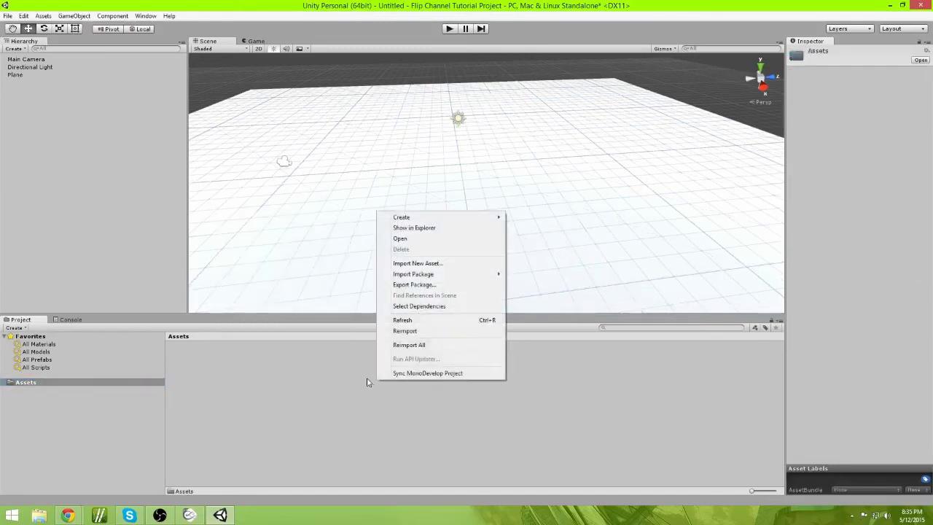
mouse_move(481, 217)
click(552, 217)
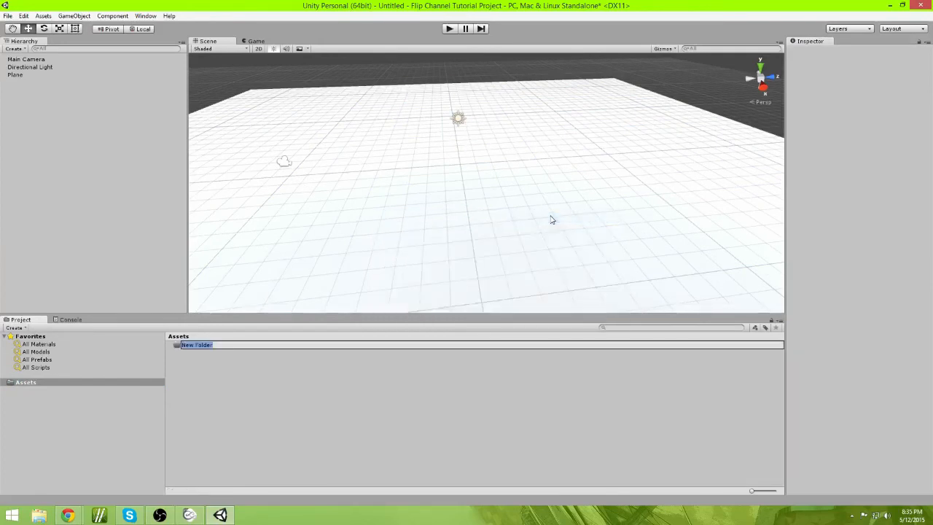
Step: Name the new folder Materials and open it
text(MA)
key(Return)
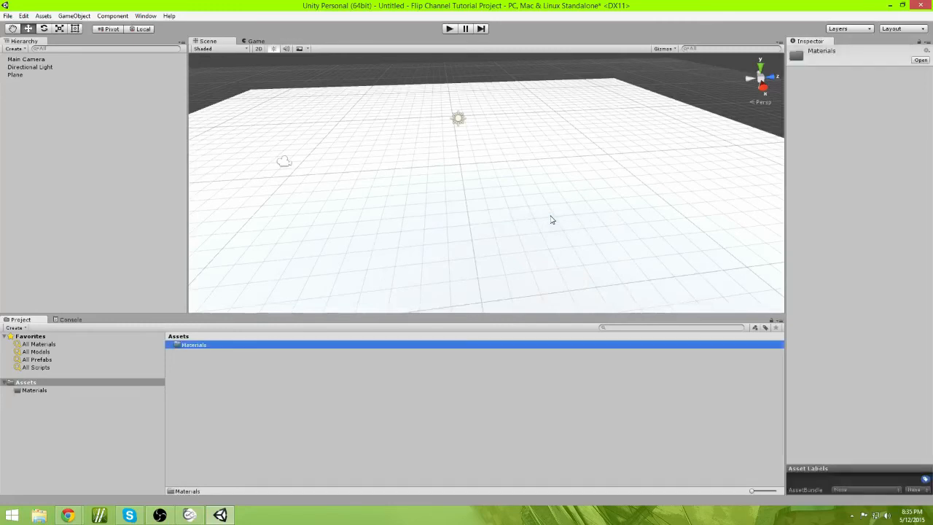
double_click(209, 347)
Step: Create a new material inside the Materials folder and name it Plane Material
right_click(235, 357)
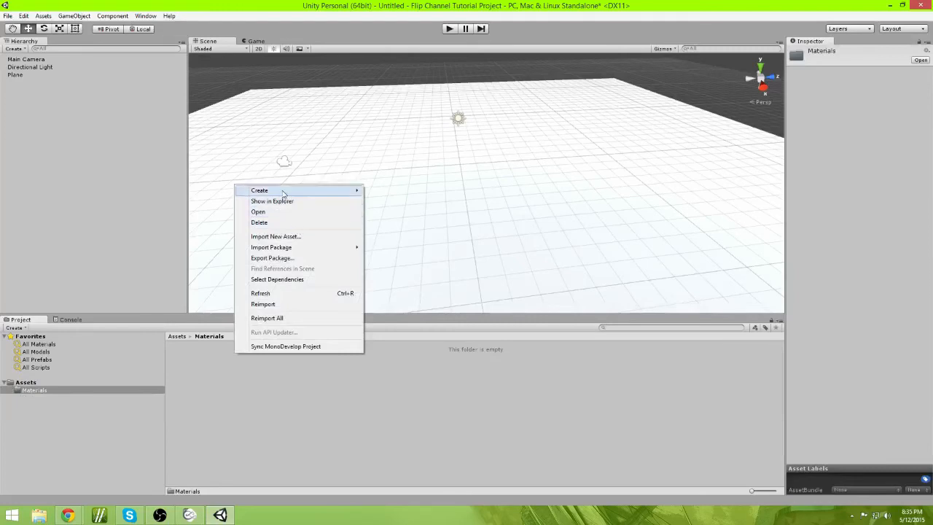
mouse_move(282, 192)
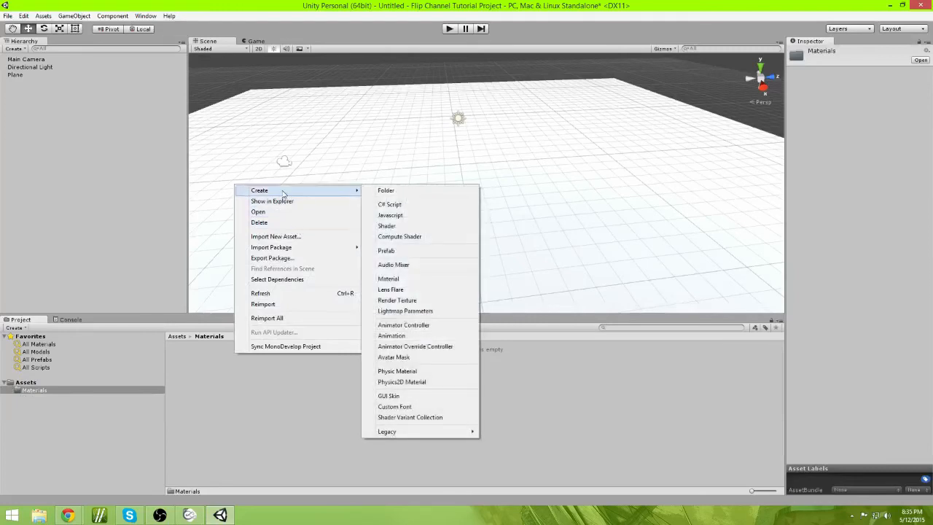
click(441, 281)
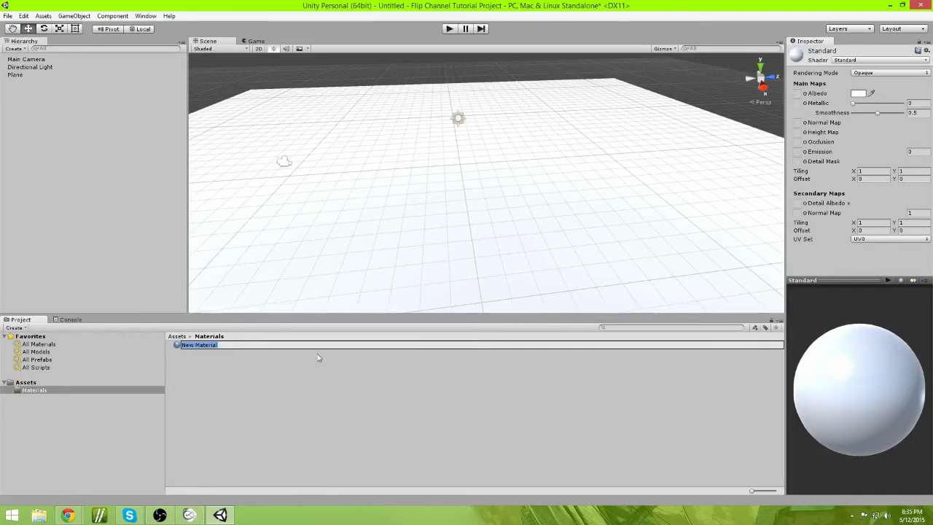
text(Cube Material)
key(Return)
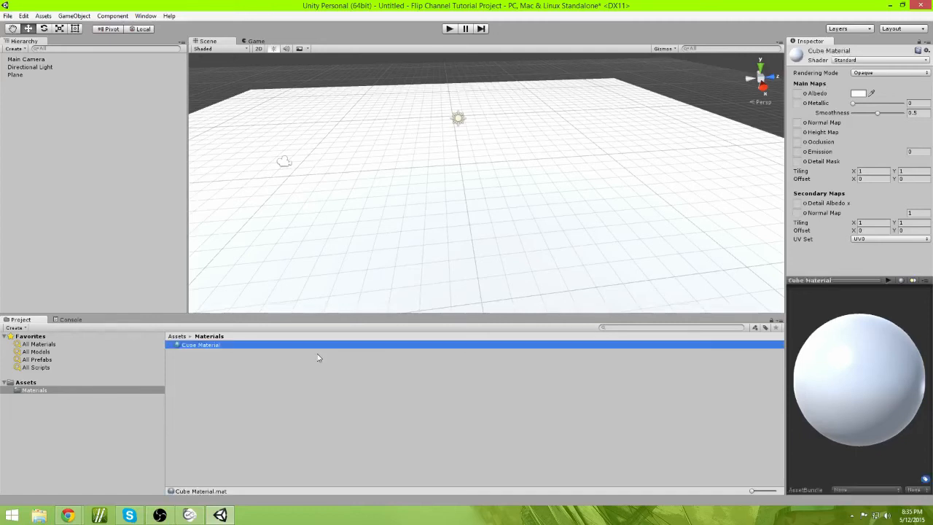
click(216, 349)
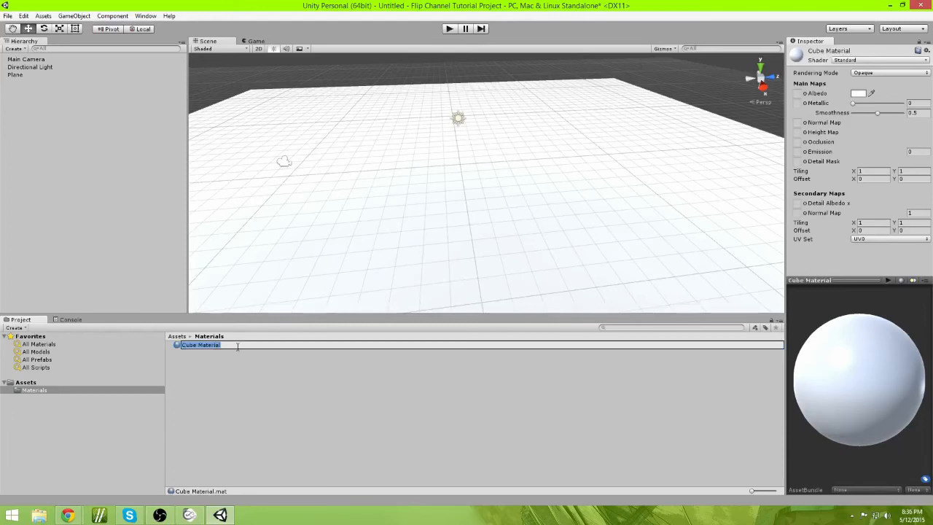
key(BackSpace)
text(Plane Material)
key(Return)
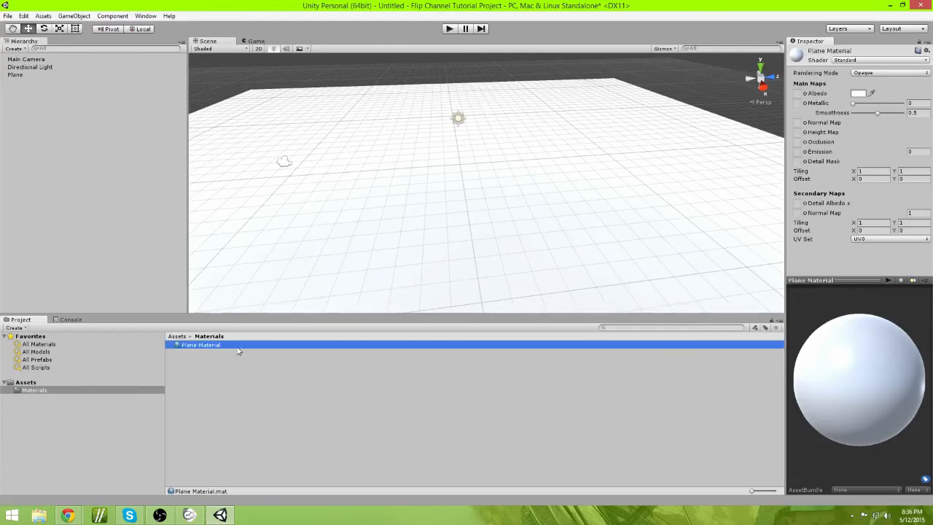
Step: Cycle the material preview through its different preview shapes to examine the material
right_drag(356, 280, 335, 286)
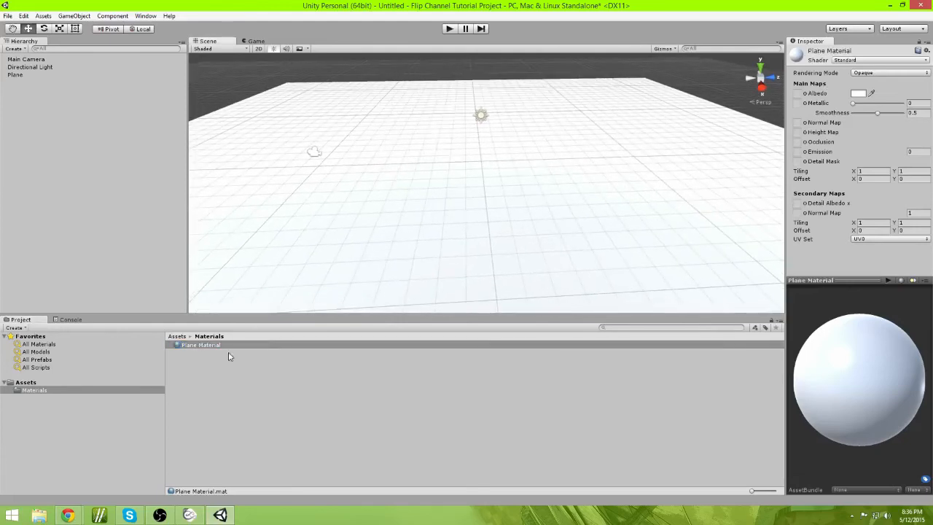
click(220, 351)
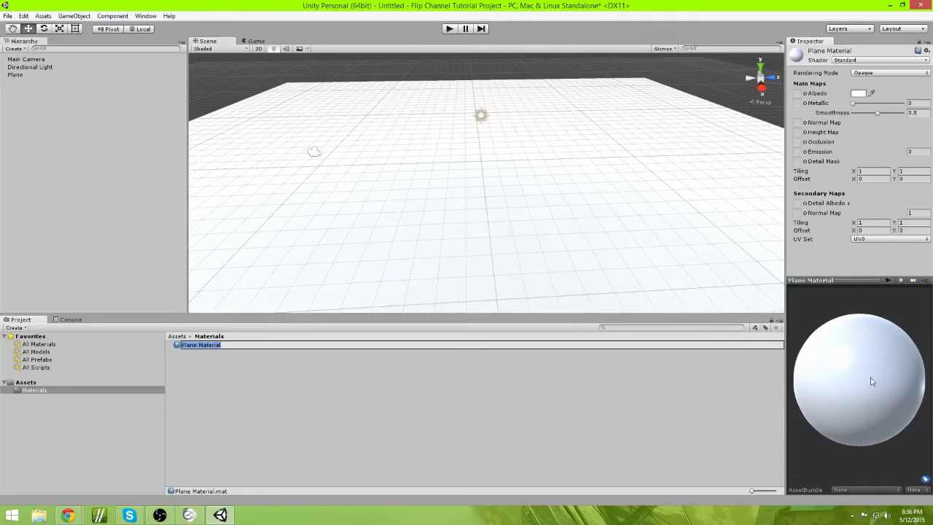
mouse_move(838, 366)
mouse_down()
mouse_move(851, 367)
mouse_move(844, 356)
mouse_up()
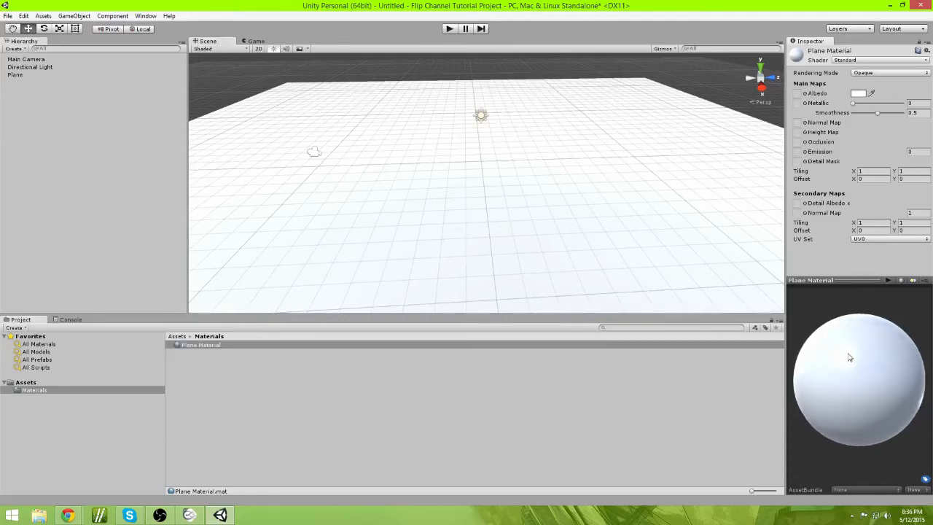
click(902, 282)
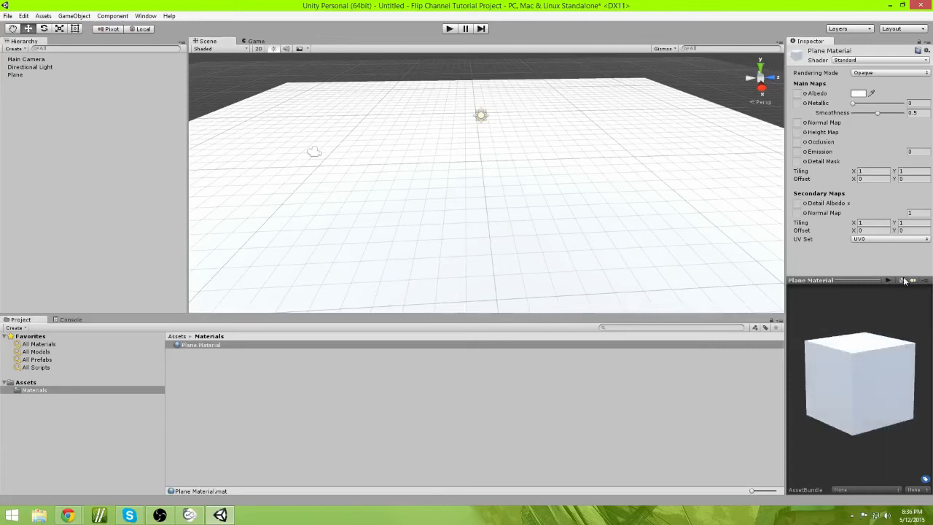
click(902, 281)
click(902, 281)
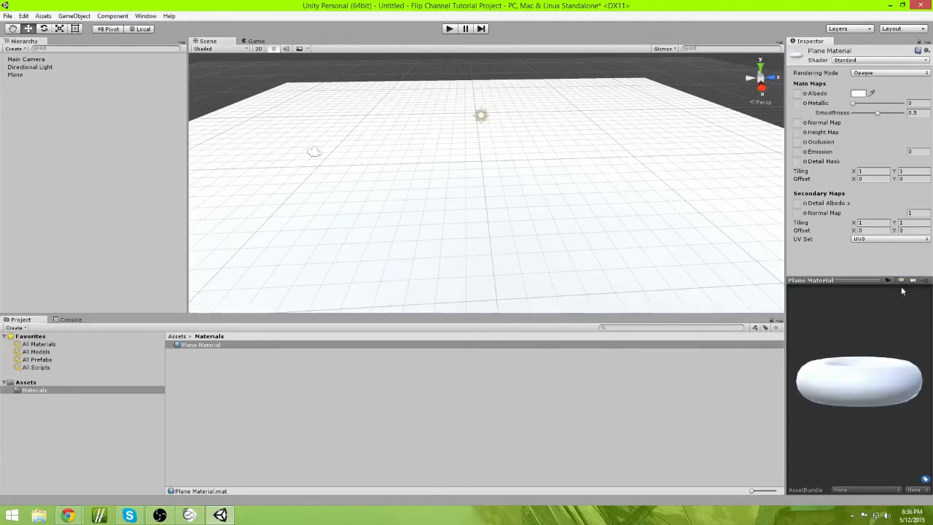
drag(906, 291, 904, 335)
click(902, 282)
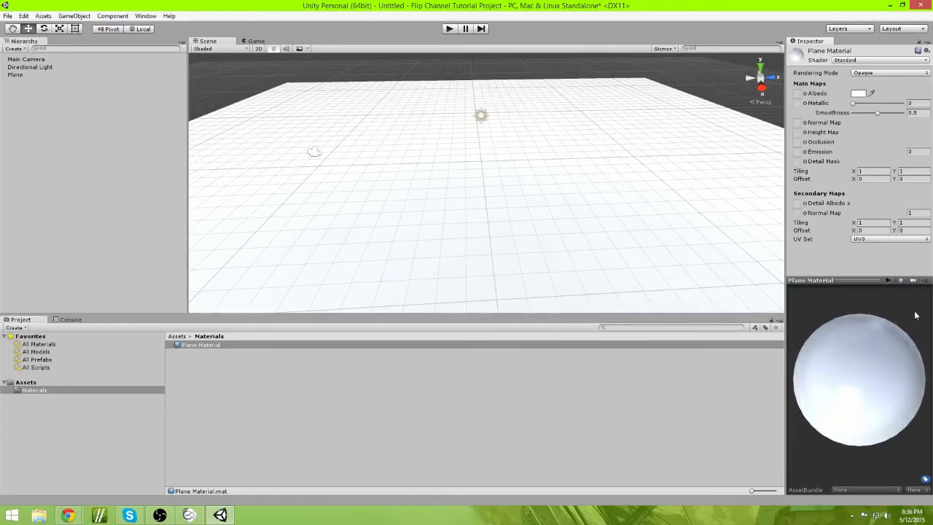
mouse_move(878, 399)
mouse_down()
mouse_move(867, 364)
mouse_move(868, 349)
mouse_move(882, 347)
mouse_up()
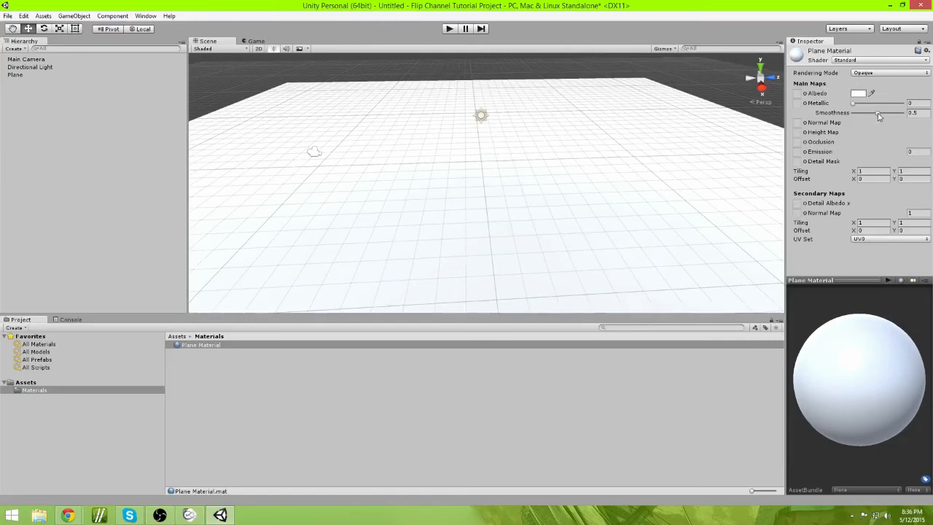
Step: Experiment with the material's Smoothness slider and return Smoothness to 0.5
drag(877, 114, 926, 116)
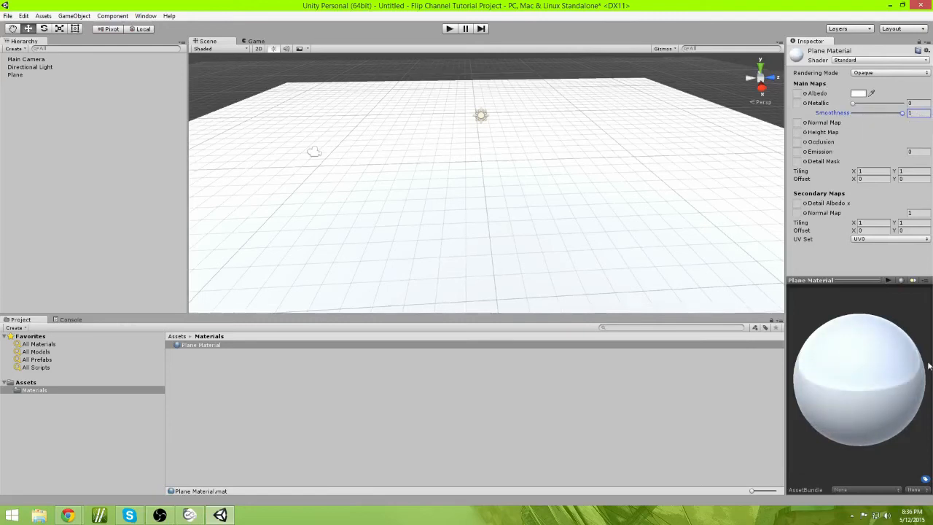
drag(930, 366, 906, 383)
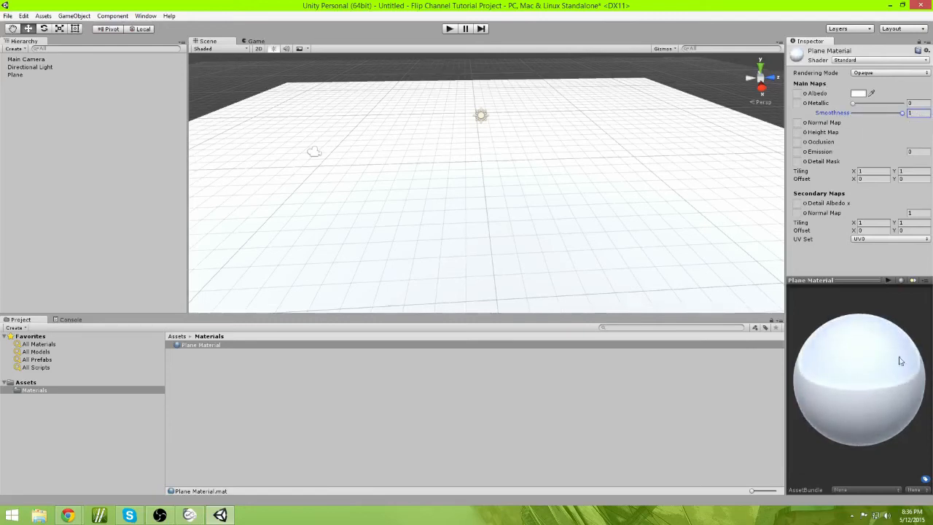
drag(903, 114, 890, 114)
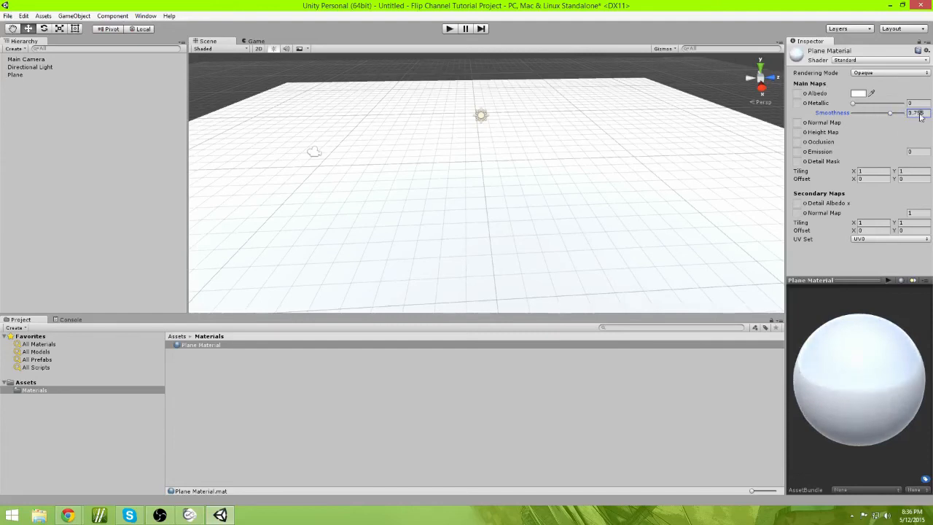
click(919, 114)
text(0.5)
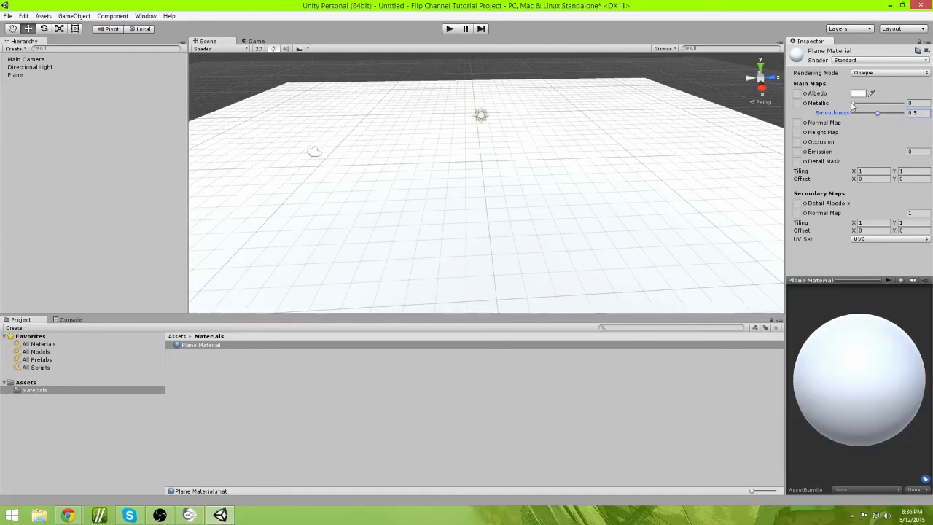
Step: Try raising the material's Metallic value and set Metallic back to 0
drag(852, 104, 901, 104)
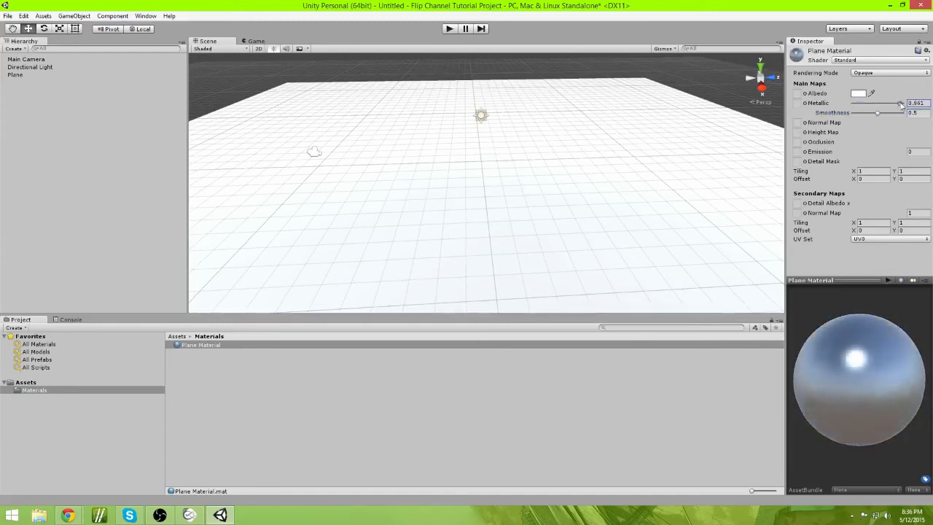
click(916, 103)
text(0)
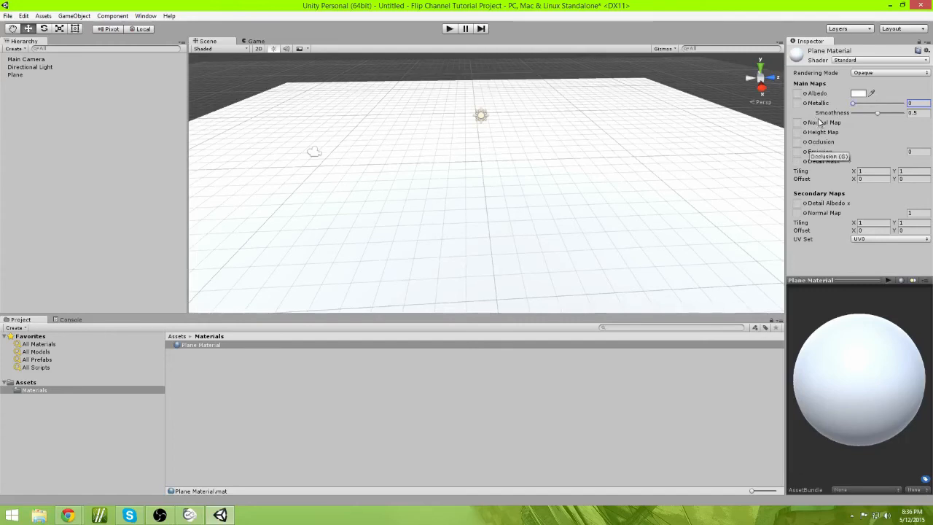
Step: Set the material's Albedo color to purple (R 100, G 0, B 223) and Smoothness to 0
click(859, 94)
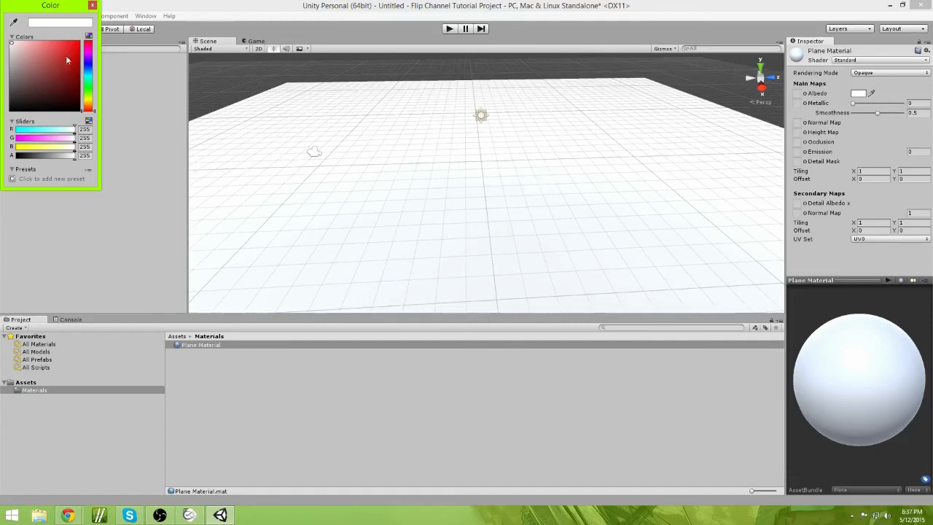
mouse_move(89, 52)
mouse_down()
mouse_move(90, 108)
mouse_move(91, 55)
mouse_move(50, 48)
mouse_move(79, 46)
mouse_move(79, 110)
mouse_move(89, 27)
mouse_move(13, 24)
mouse_move(22, 26)
mouse_move(22, 48)
mouse_move(11, 125)
mouse_up()
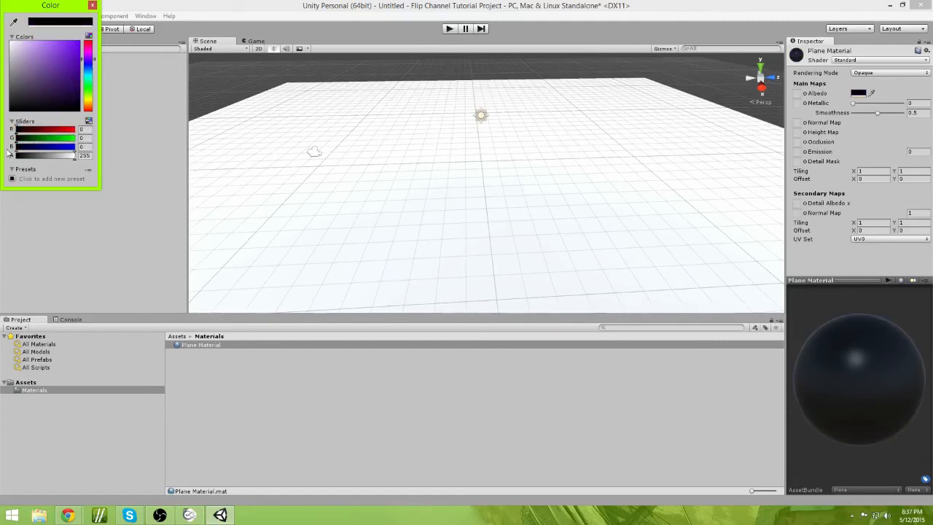
drag(28, 106, 53, 69)
drag(41, 64, 82, 53)
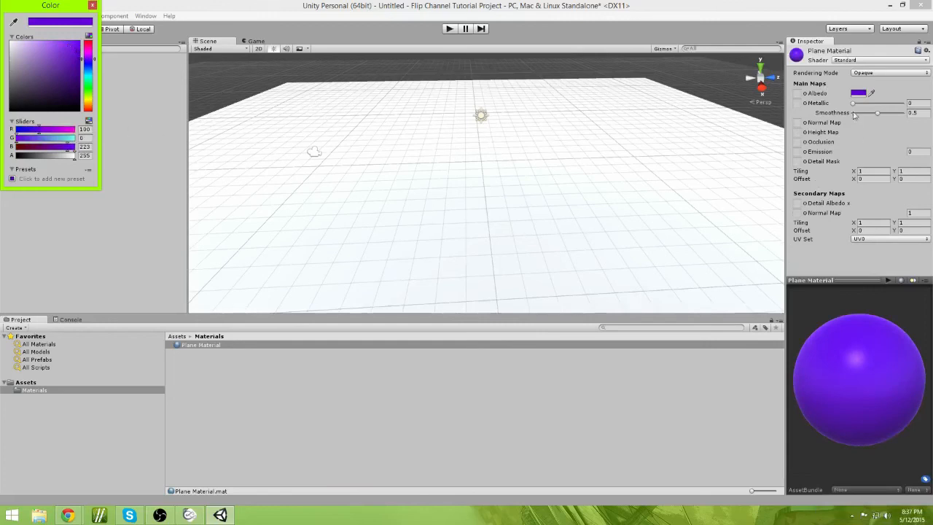
mouse_move(854, 104)
mouse_down()
mouse_move(931, 107)
mouse_move(828, 106)
mouse_move(912, 114)
mouse_move(847, 113)
mouse_up()
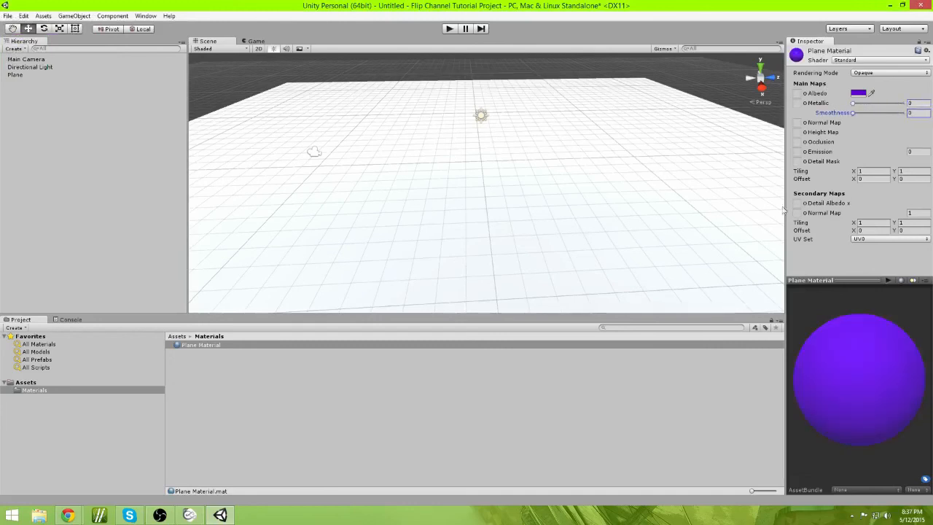
Step: Apply Plane Material to the ground plane in the Scene
right_drag(459, 208, 386, 242)
key(w)
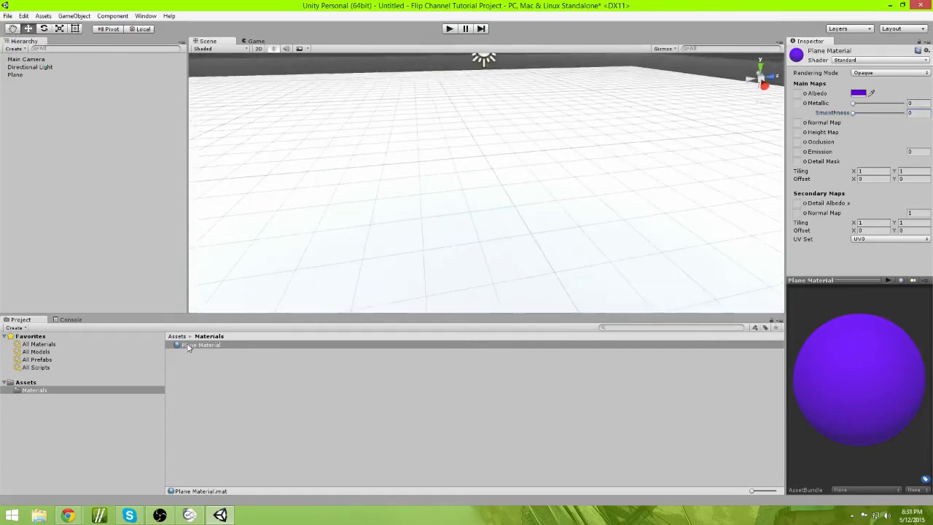
scroll(486, 250, down, 5)
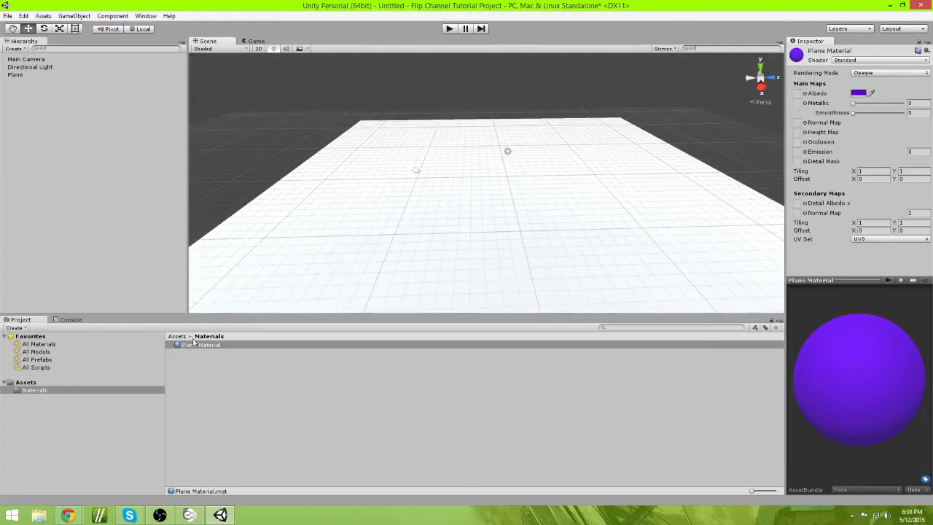
drag(194, 347, 326, 266)
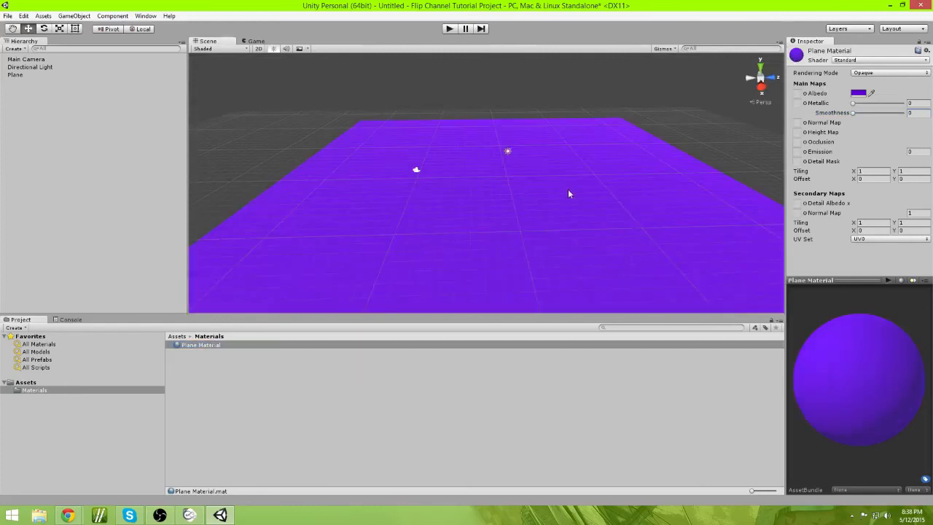
Step: Enter Play mode, set the material's Smoothness to 1 while previewing, and exit Play mode
mouse_move(569, 190)
right_down()
mouse_move(556, 220)
mouse_move(631, 183)
mouse_move(761, 157)
mouse_move(575, 174)
right_up()
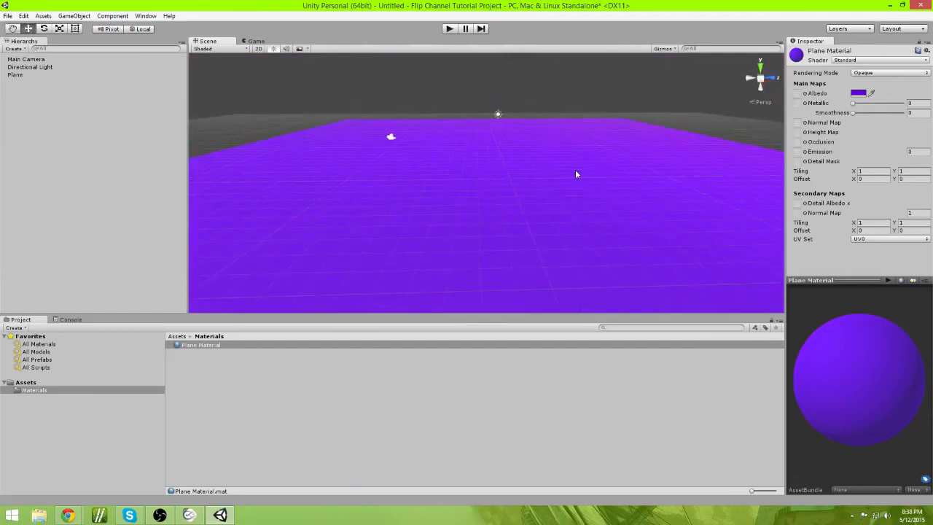
click(449, 29)
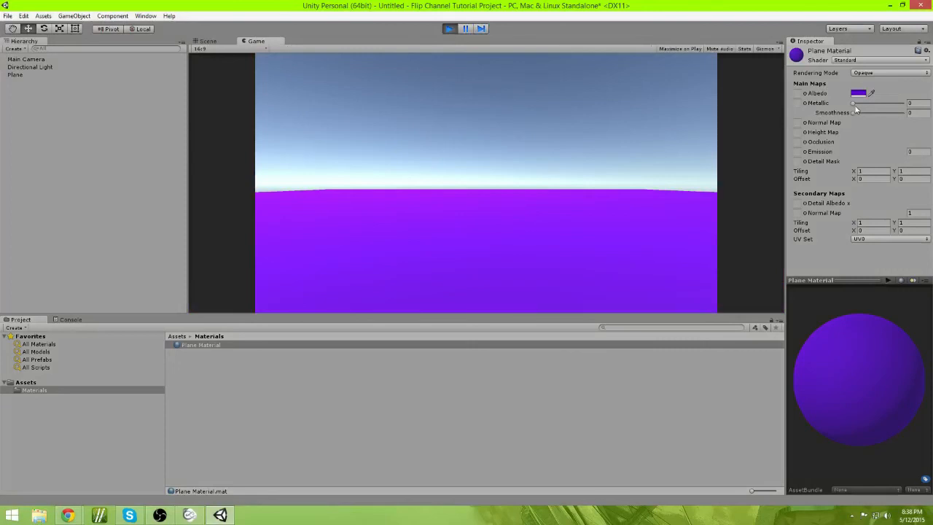
mouse_move(854, 104)
mouse_down()
mouse_move(913, 108)
mouse_move(882, 116)
mouse_move(906, 107)
mouse_move(848, 105)
mouse_up()
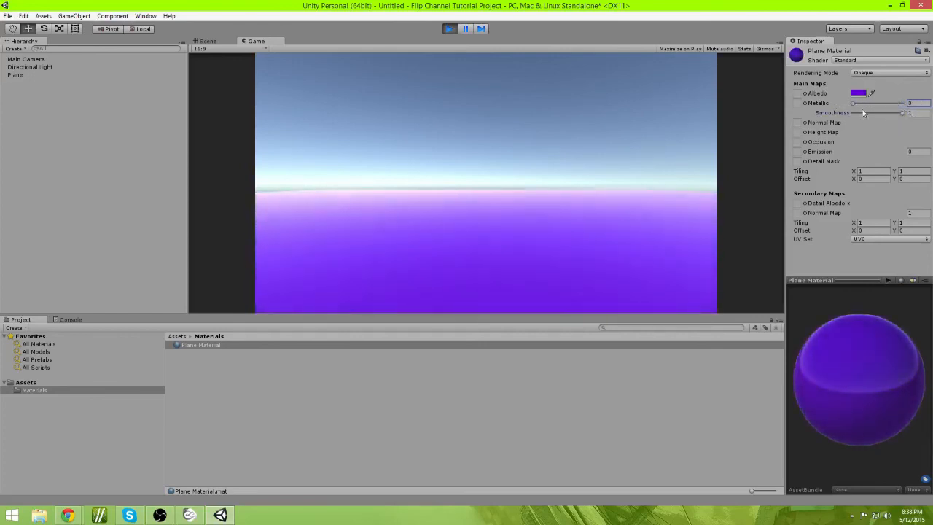
drag(902, 113, 876, 114)
click(915, 113)
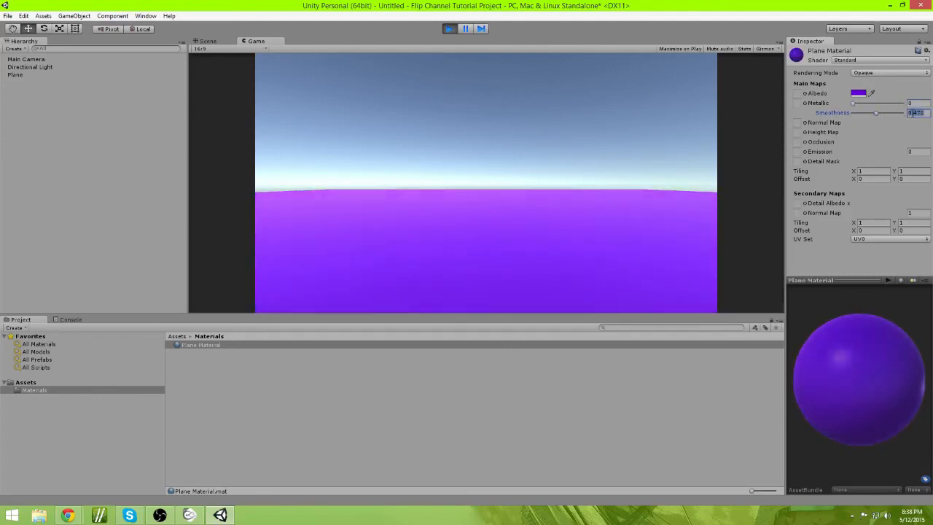
text(1)
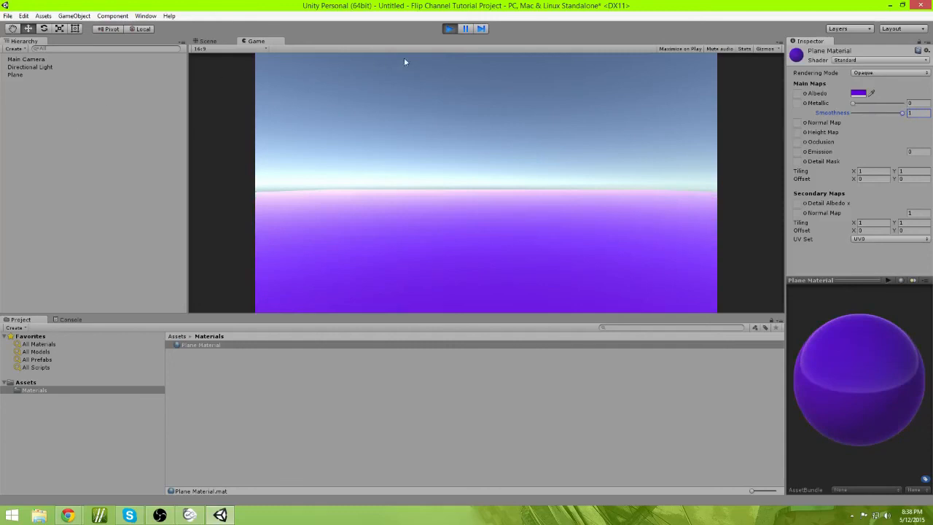
click(449, 28)
Step: Select the plane and set its material's Metallic value to about 0.333
alt+drag(525, 154, 543, 197)
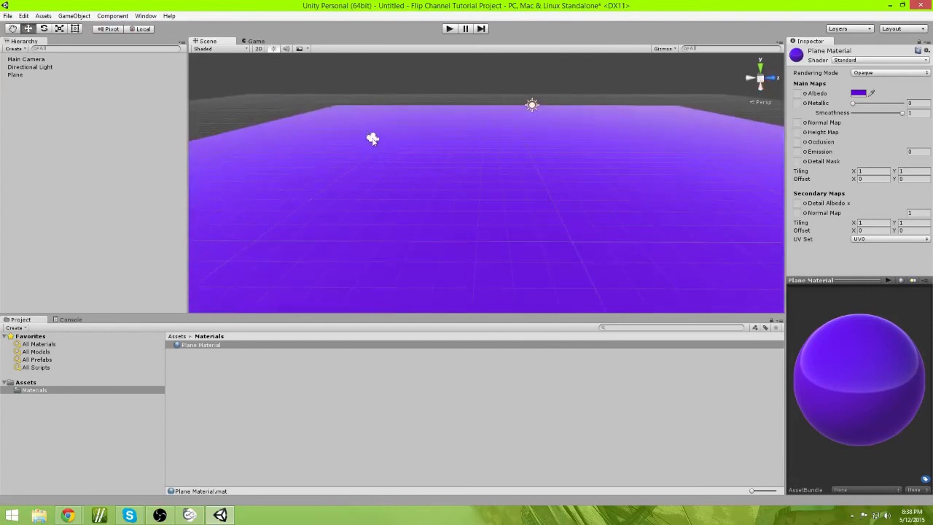
click(372, 139)
click(504, 201)
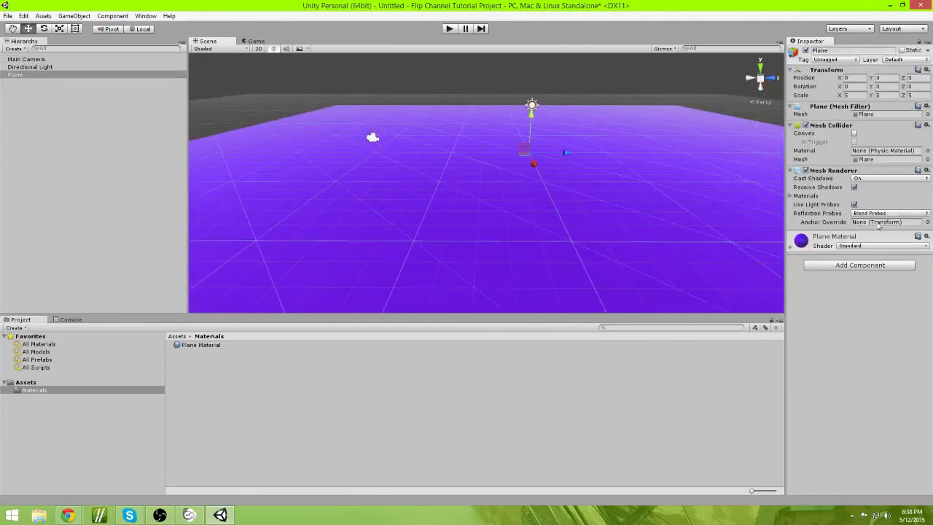
click(815, 247)
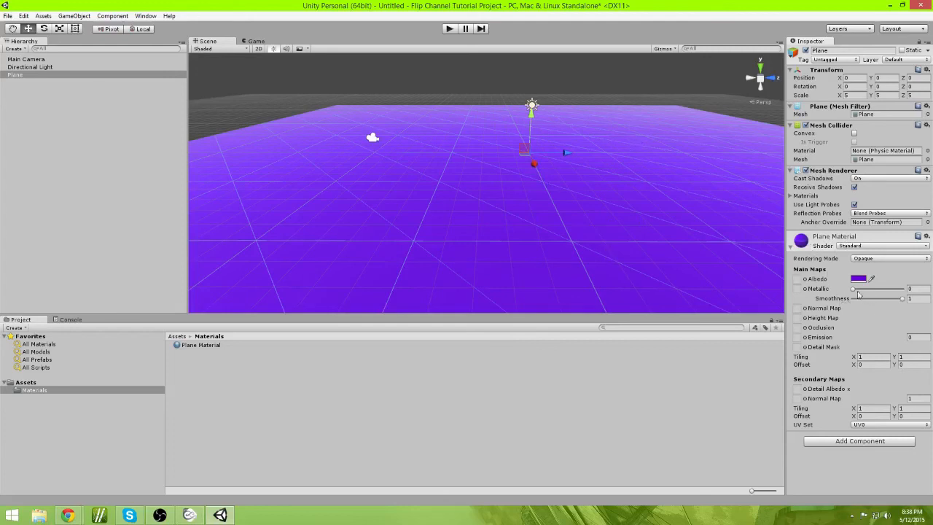
drag(854, 293, 870, 291)
Step: Navigate around the purple plane in the Scene view to inspect the material's appearance
alt+drag(509, 286, 670, 304)
right_drag(671, 304, 701, 297)
click(408, 79)
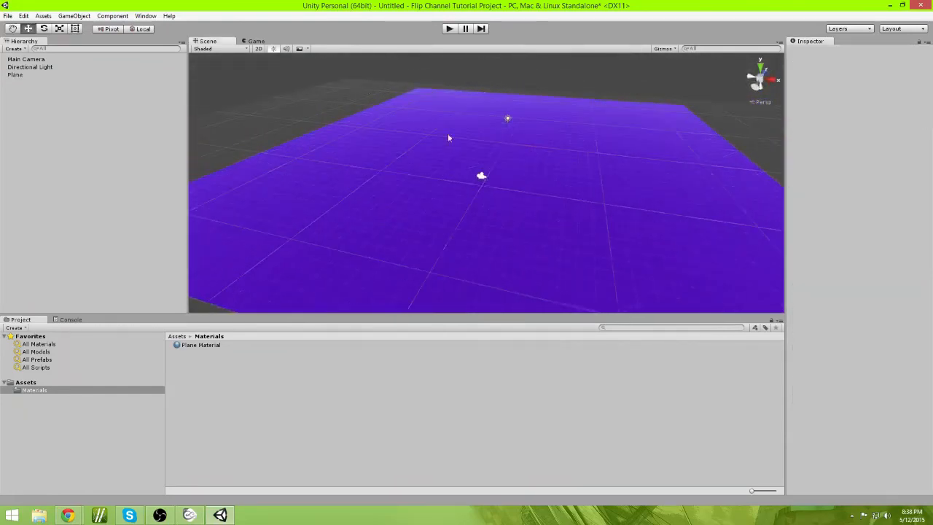
right_drag(556, 219, 348, 207)
key(w)
key(d)
click(767, 207)
key(s)
right_drag(767, 208, 744, 203)
click(589, 205)
right_drag(584, 205, 614, 208)
click(593, 216)
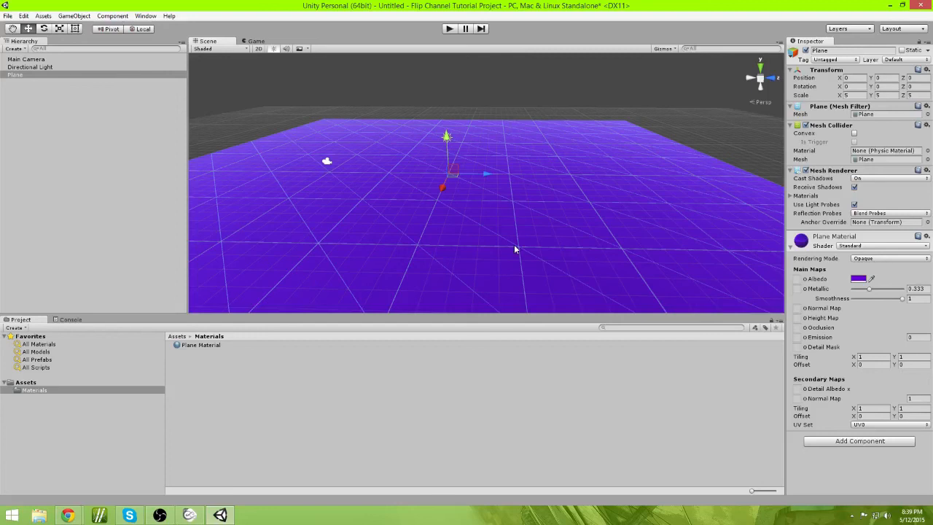
alt+drag(519, 211, 248, 215)
mouse_move(559, 217)
alt+mouse_down()
mouse_move(576, 210)
mouse_move(567, 204)
mouse_move(592, 209)
mouse_move(558, 194)
mouse_move(573, 228)
alt+mouse_up()
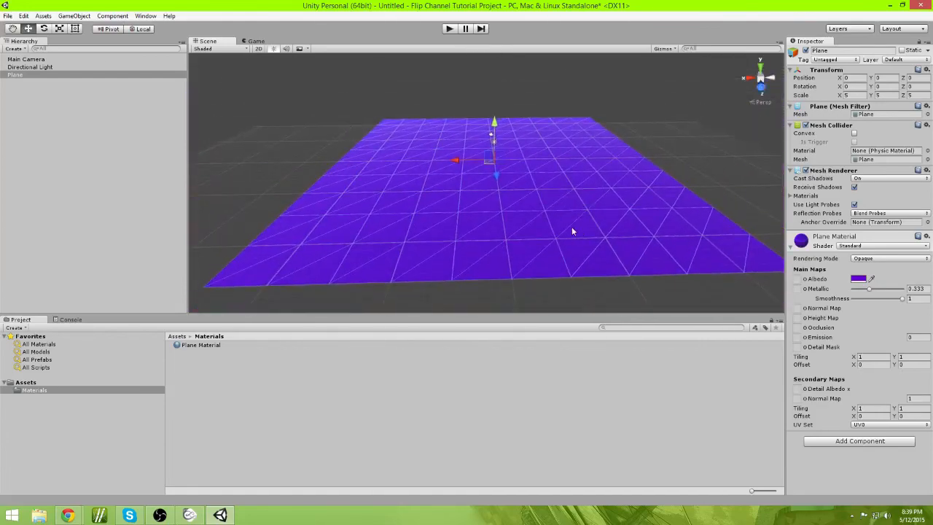